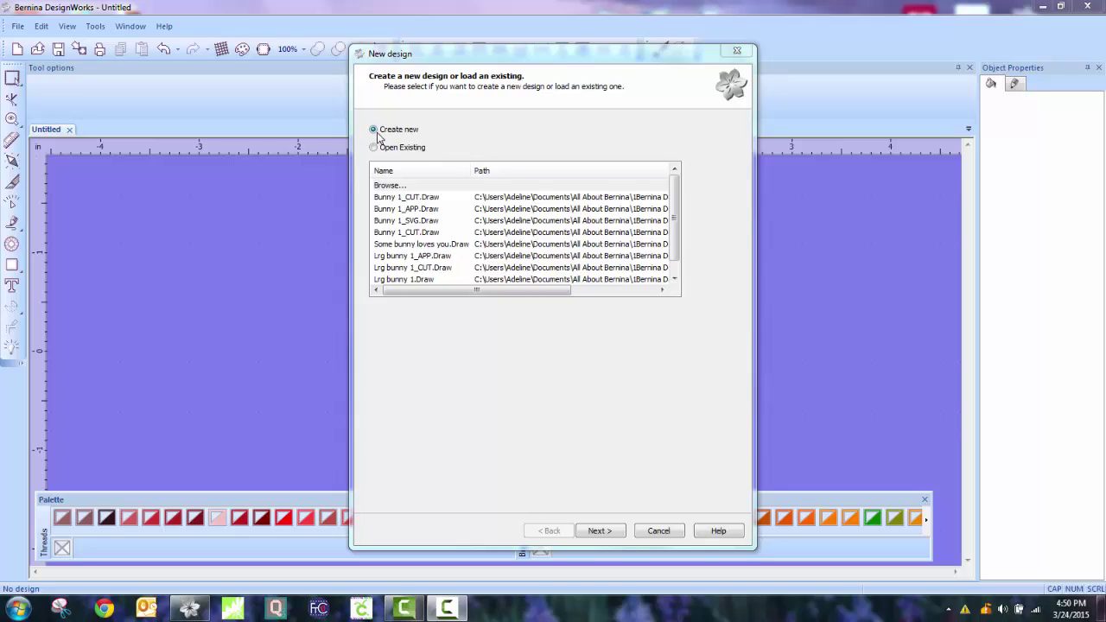
# - Create a new design on the preset fabric and choose bunny-1 from the Bunny Silhouette Set's JPGs folder as the artwork file
pyautogui.click(599, 530)
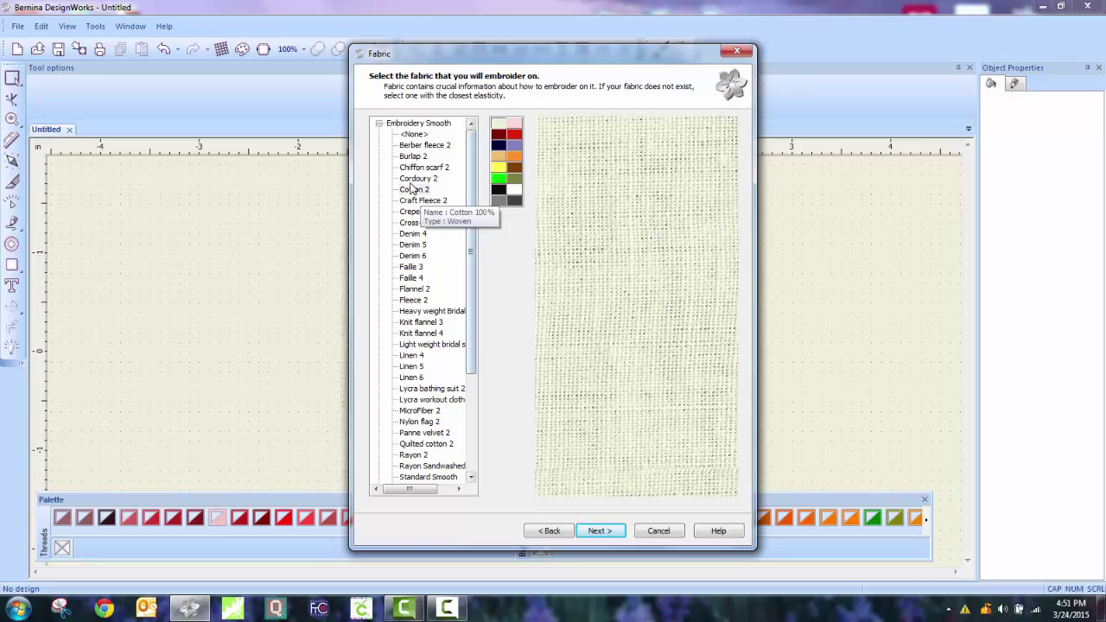
pyautogui.click(620, 530)
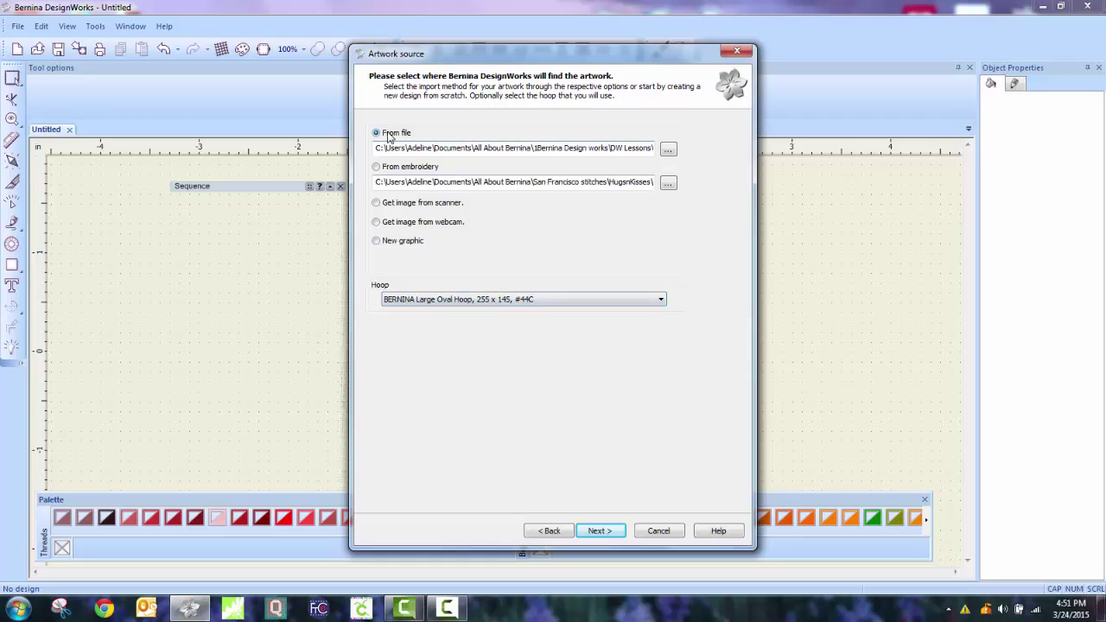
pyautogui.click(669, 151)
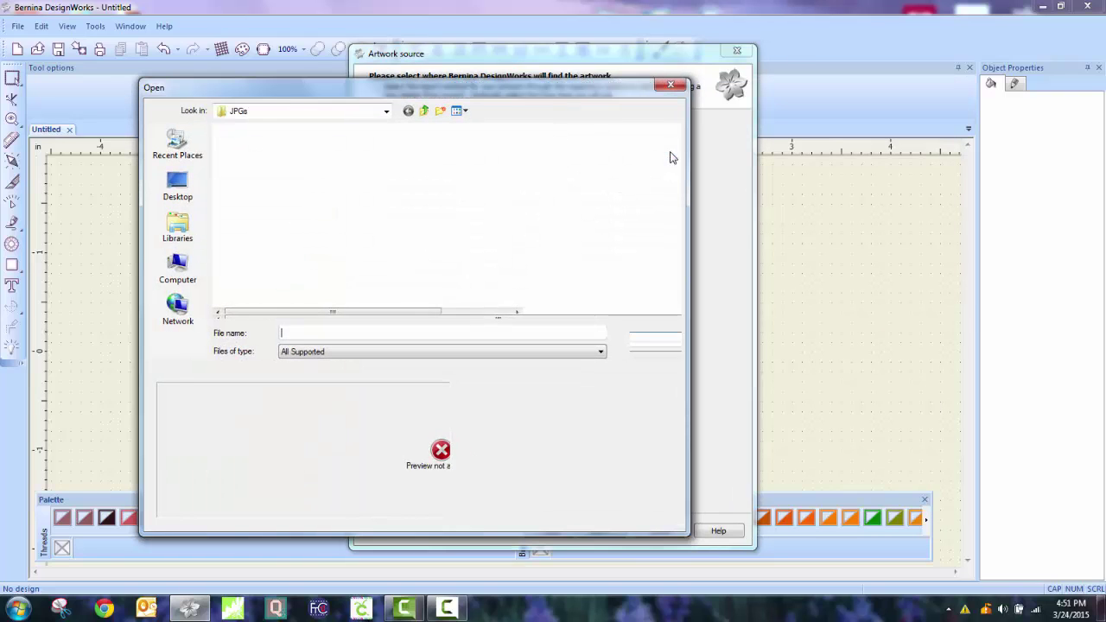
pyautogui.click(387, 110)
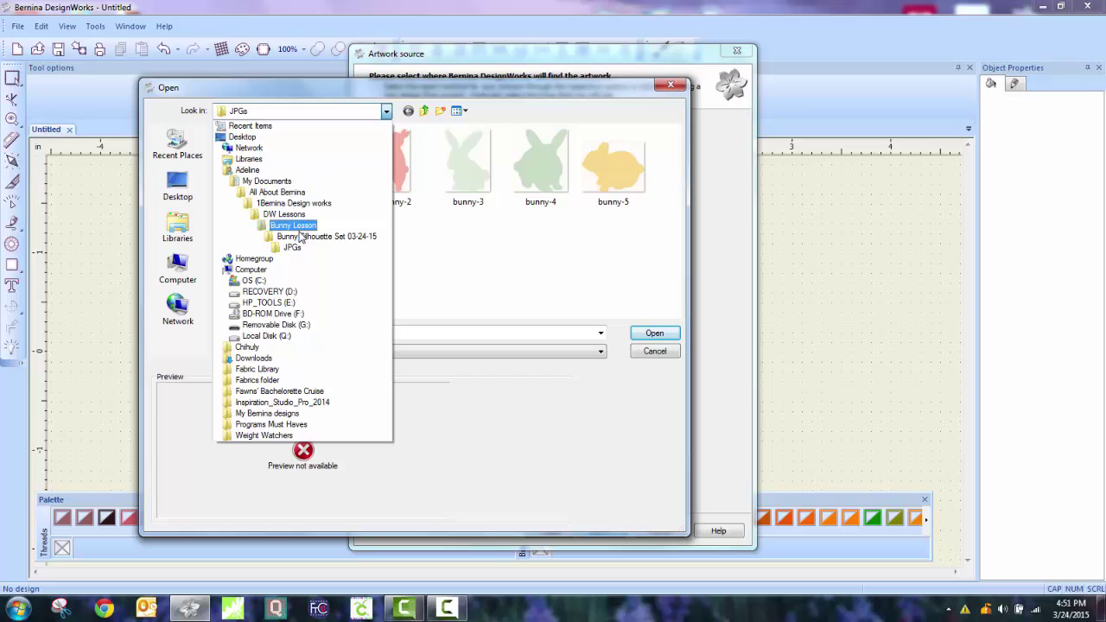
pyautogui.click(302, 236)
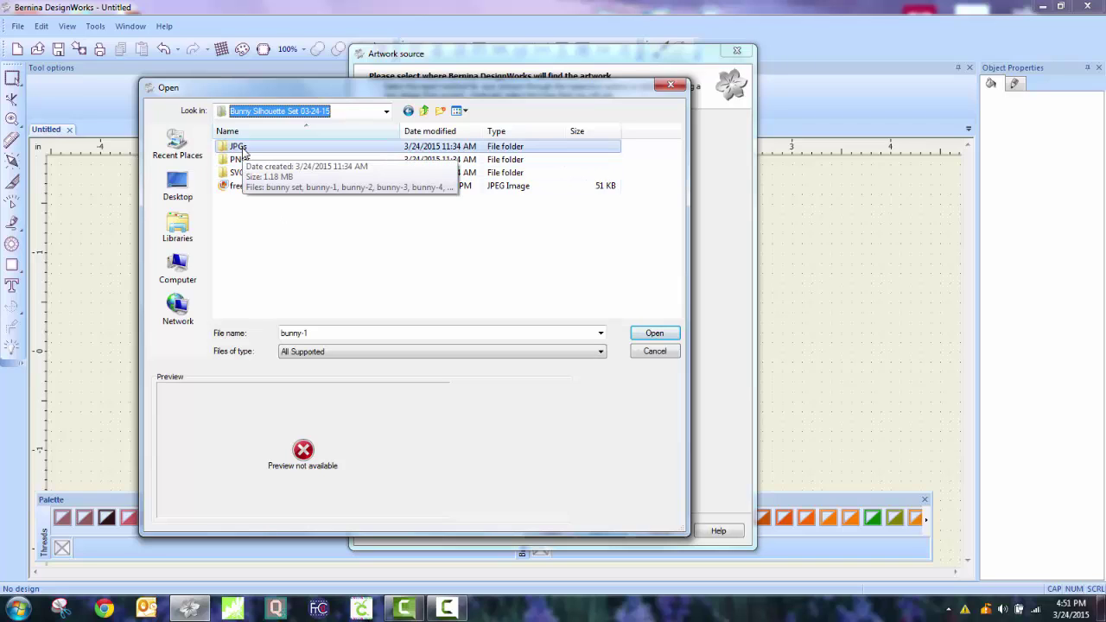
pyautogui.click(602, 355)
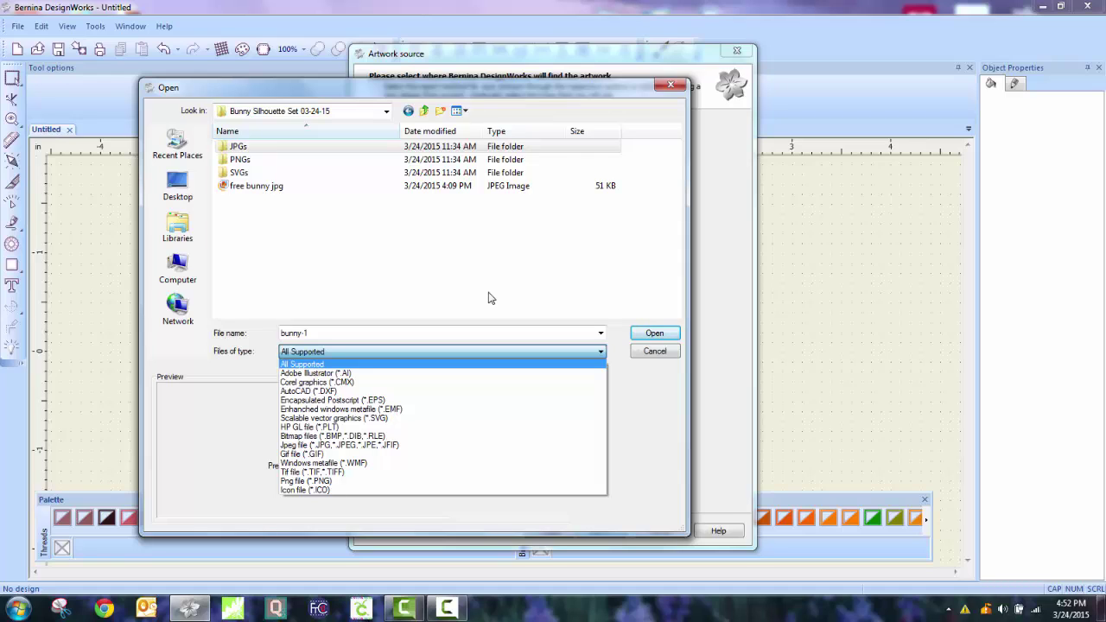
pyautogui.click(240, 148)
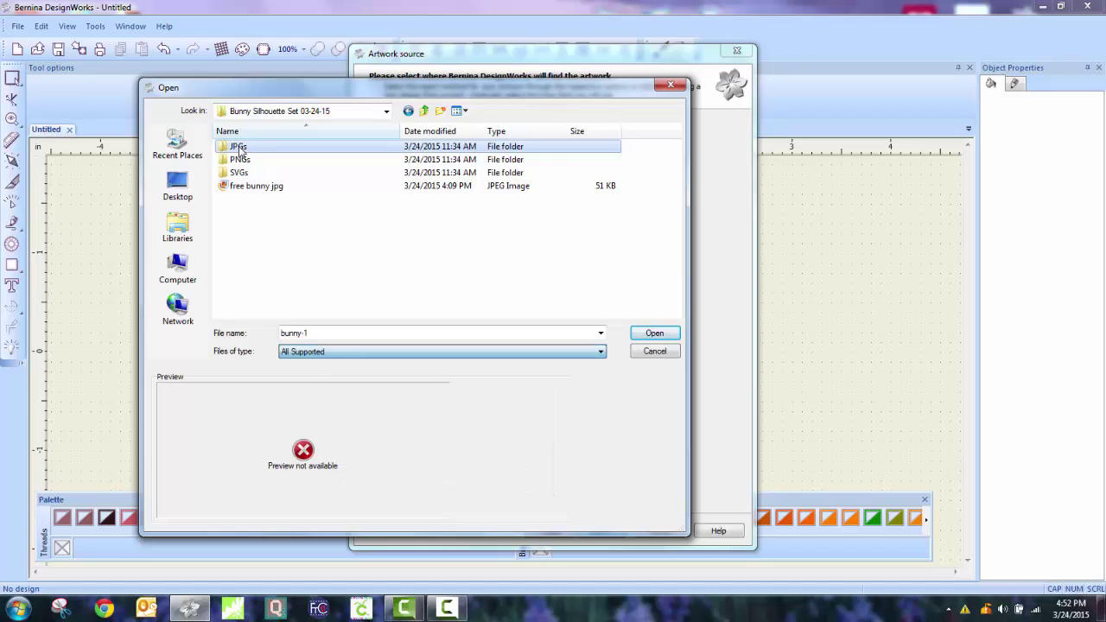
pyautogui.doubleClick(240, 149)
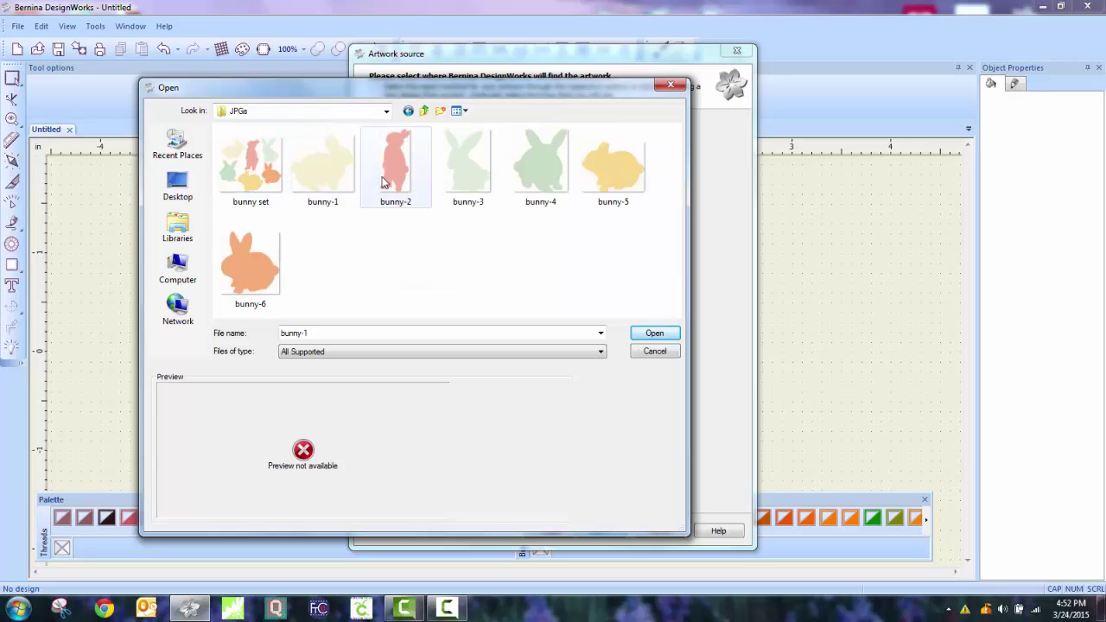
pyautogui.click(337, 188)
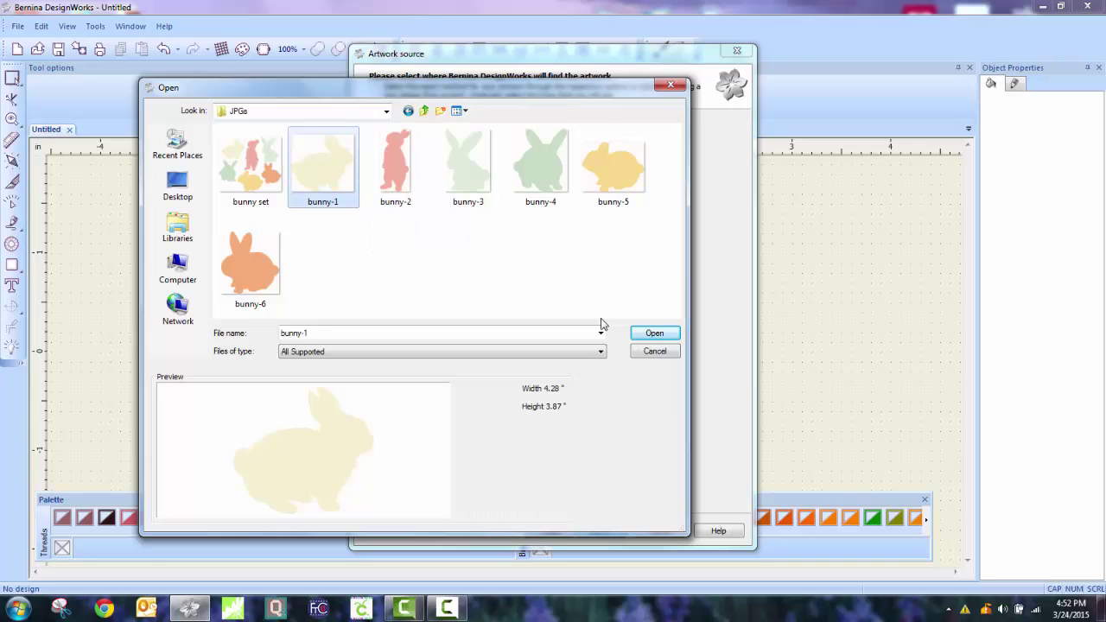
pyautogui.click(654, 335)
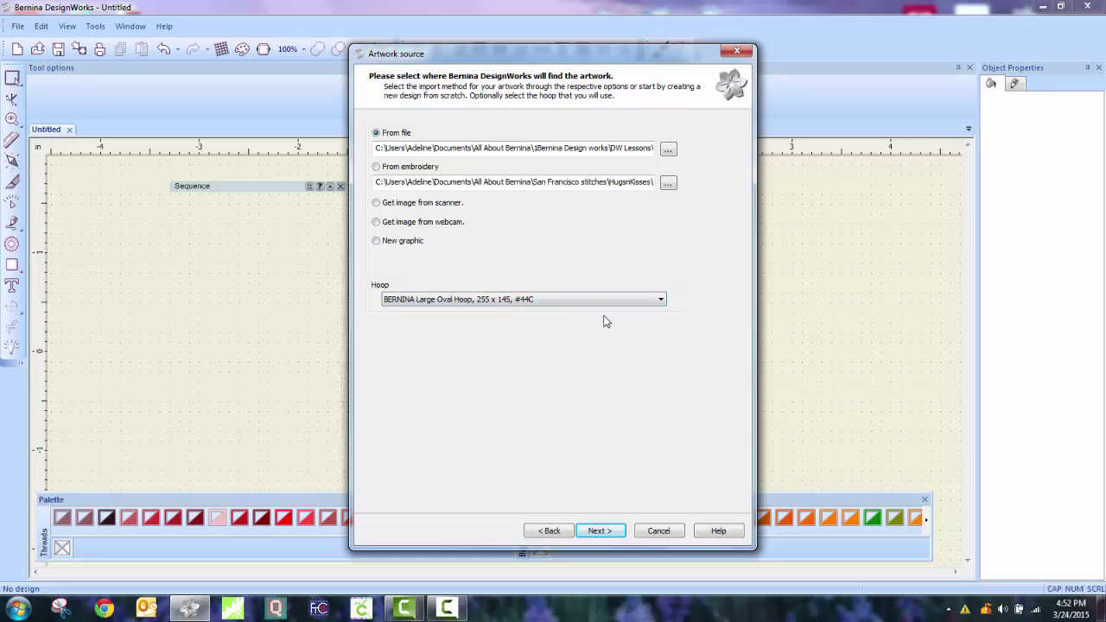
# - Import the bunny artwork by tracing it to outlines with the default trace options
pyautogui.click(600, 531)
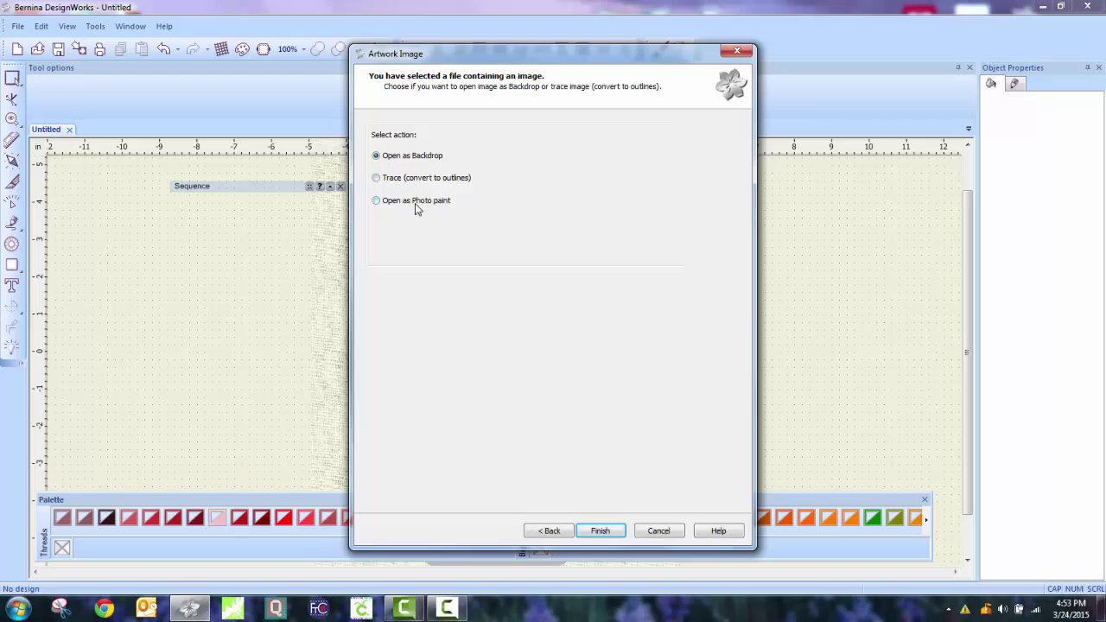
pyautogui.click(376, 179)
pyautogui.click(599, 531)
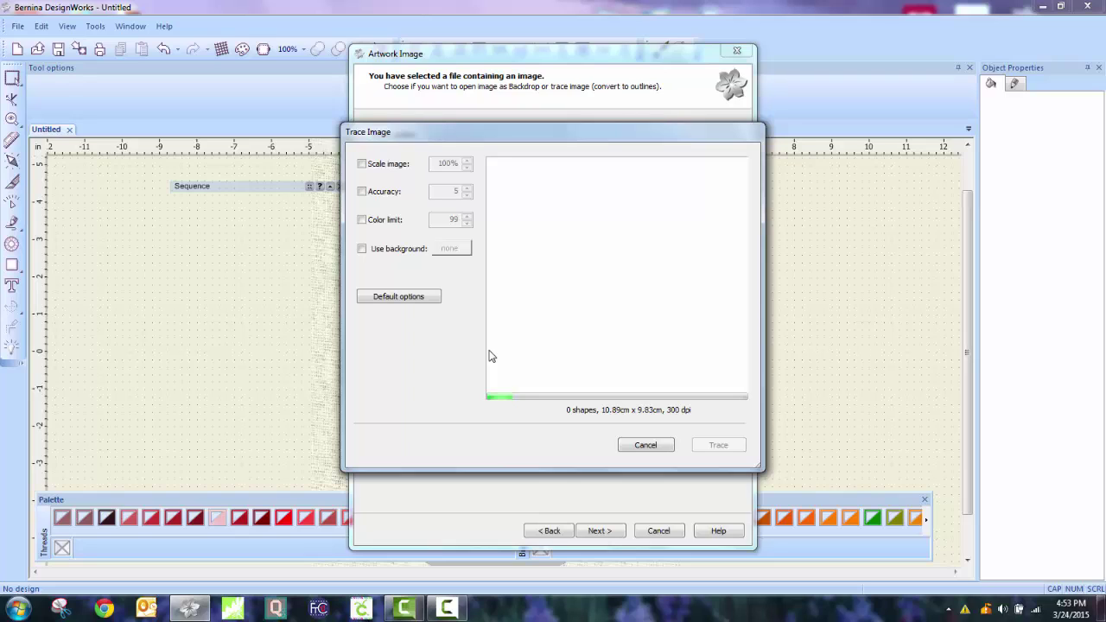
pyautogui.click(719, 445)
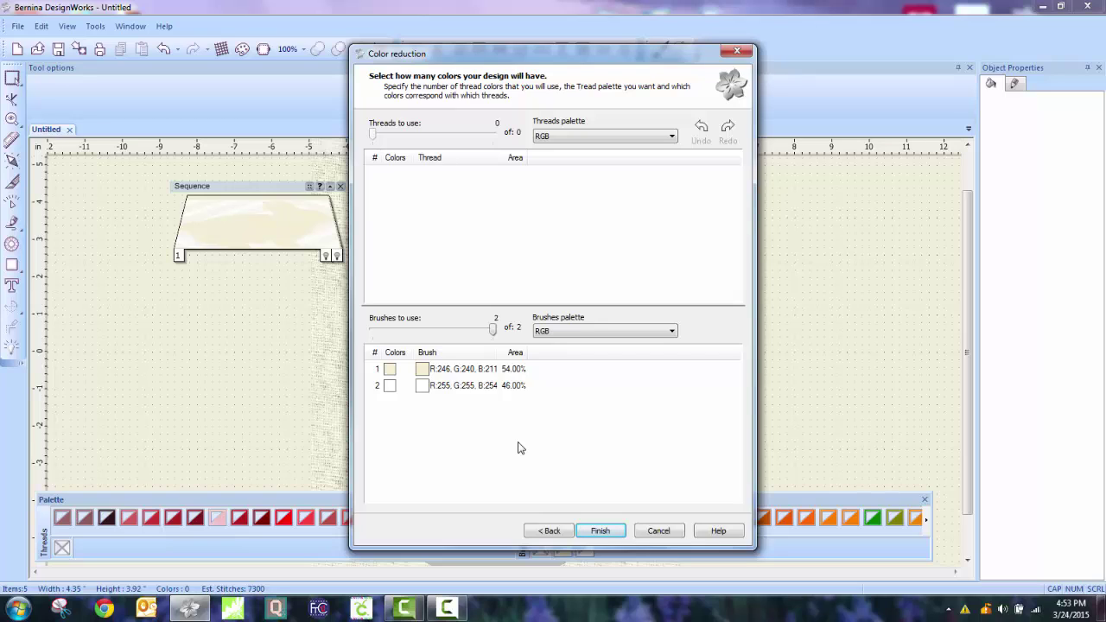
# - Set the brushes palette to EDDING TEXTILSTIFTE in the color reduction and finish creating the design
pyautogui.click(671, 332)
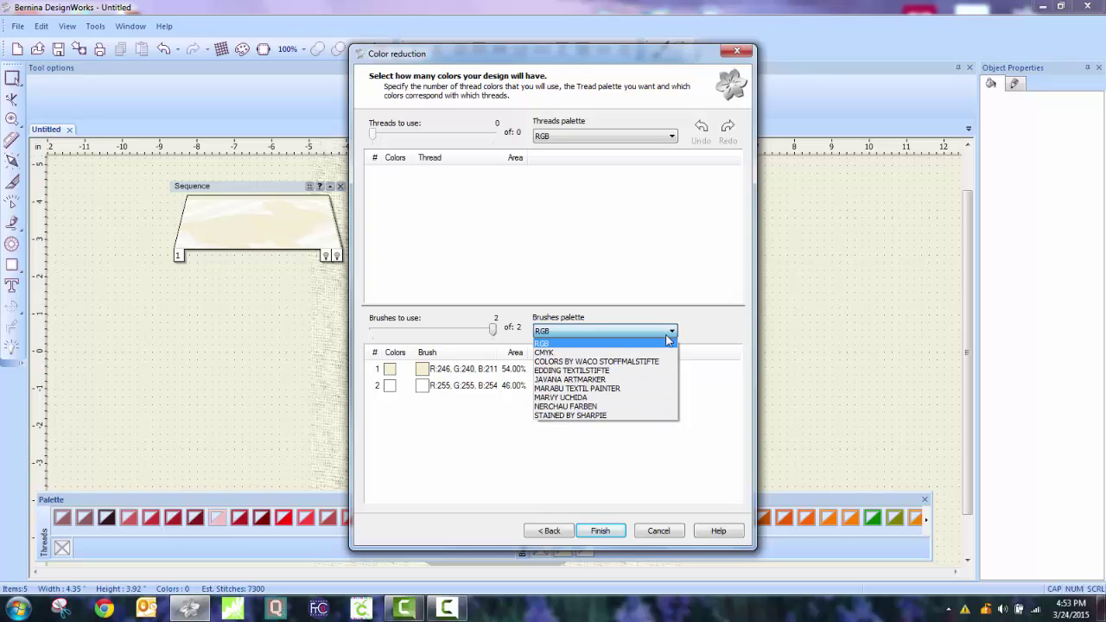
pyautogui.click(598, 371)
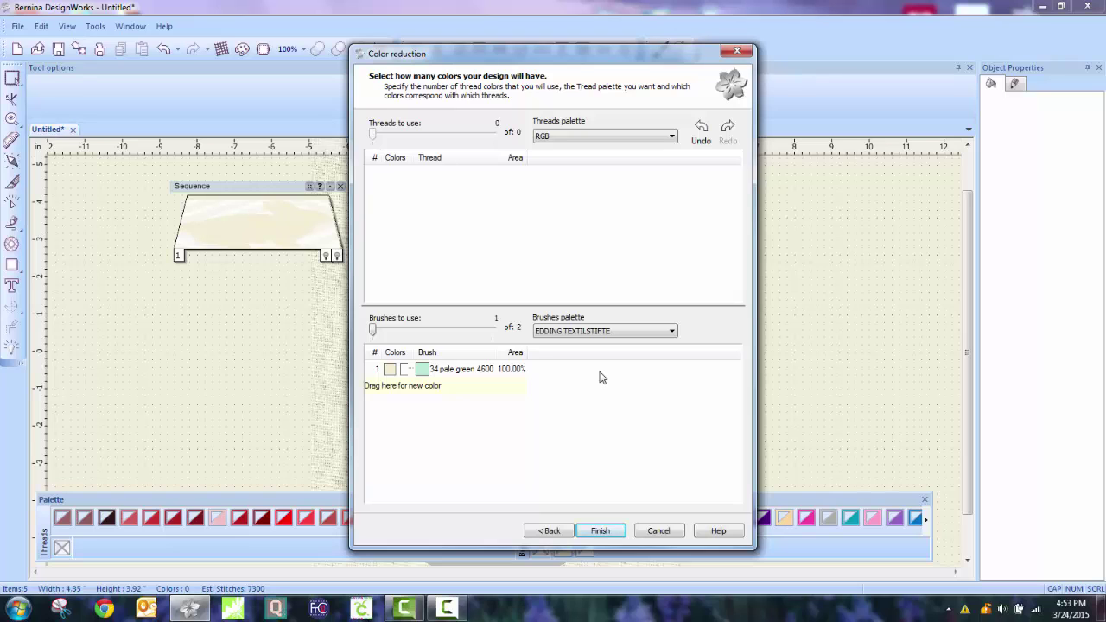
pyautogui.click(609, 534)
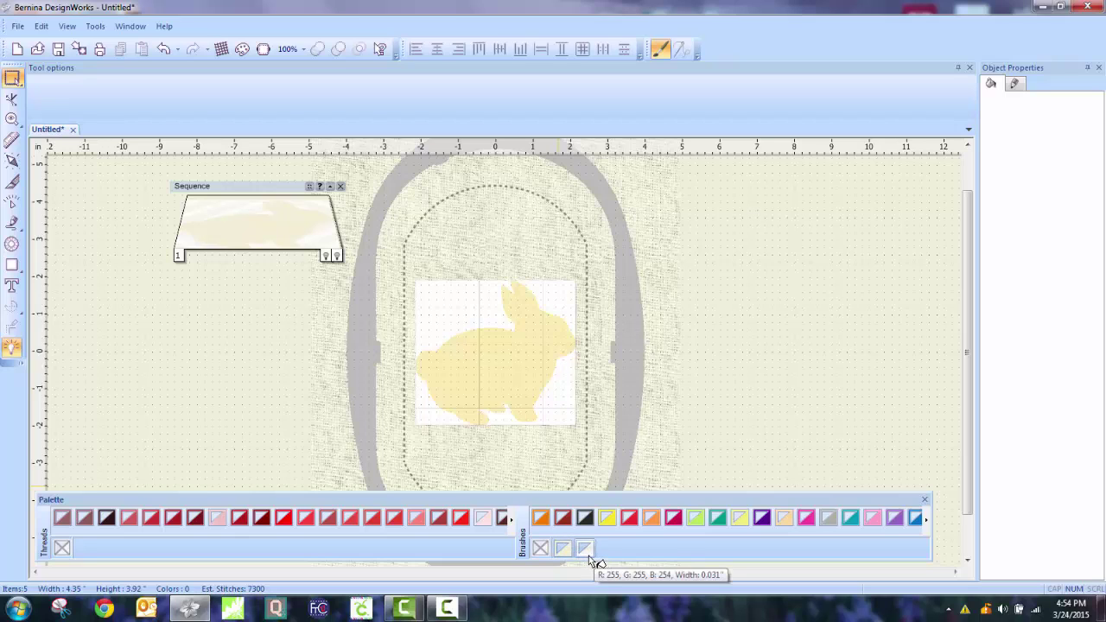
# - Recolor the bunny shape with the rosy pink brush color and deselect it
pyautogui.click(518, 367)
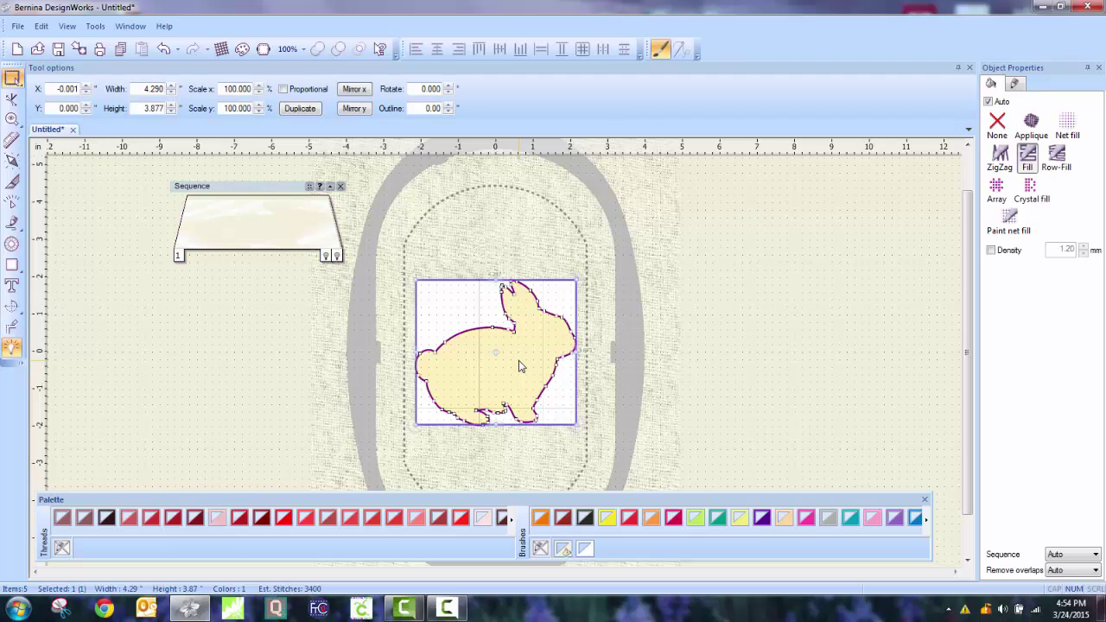
pyautogui.click(676, 519)
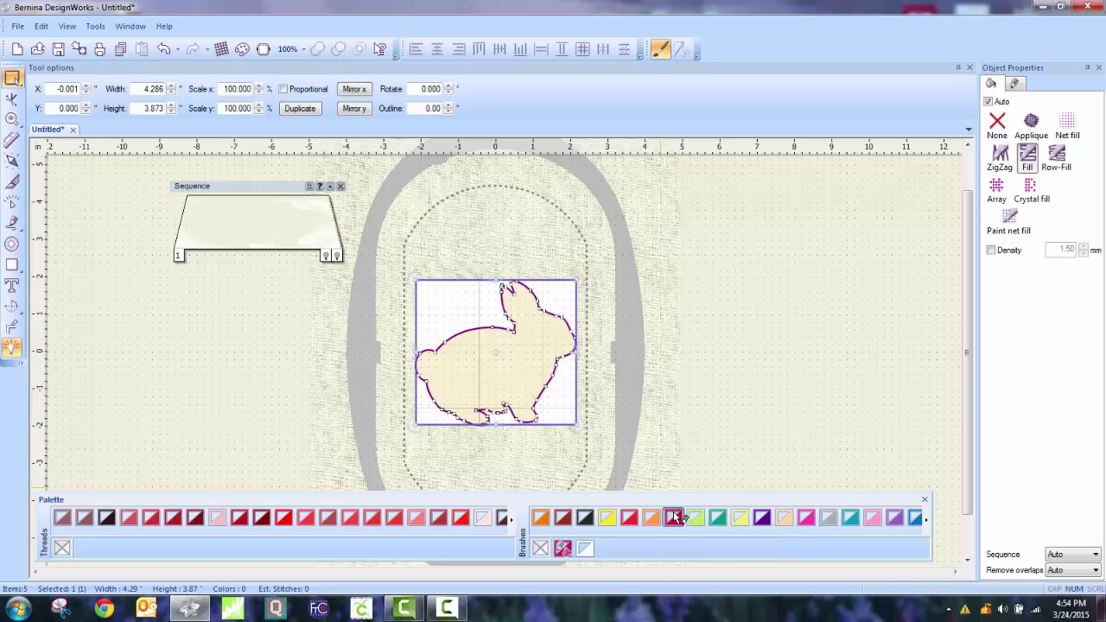
pyautogui.click(676, 518)
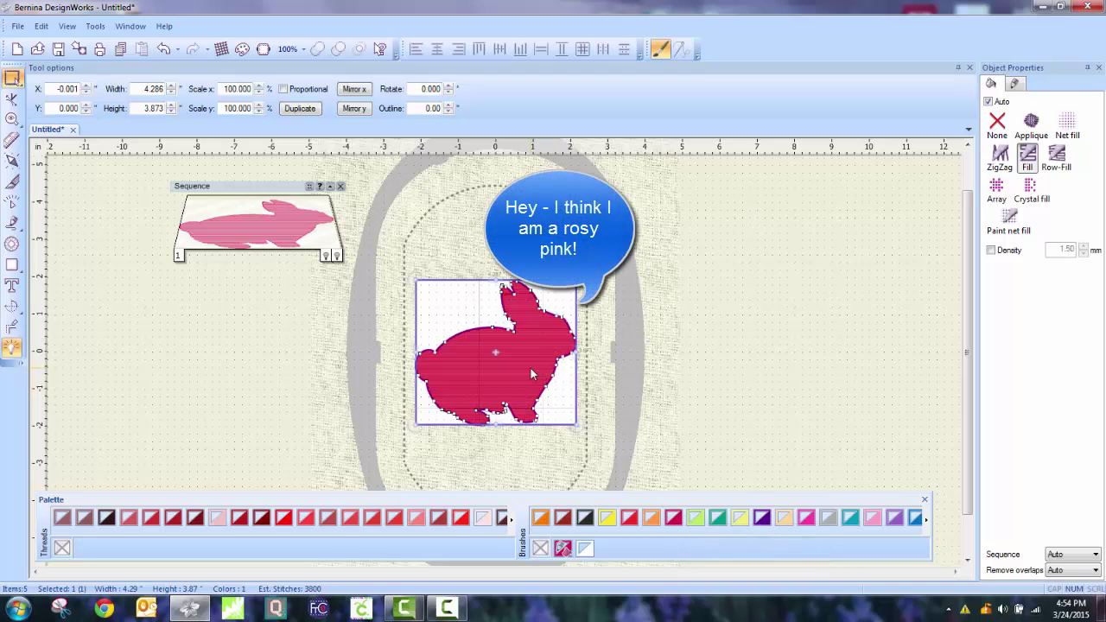
pyautogui.moveTo(219, 216)
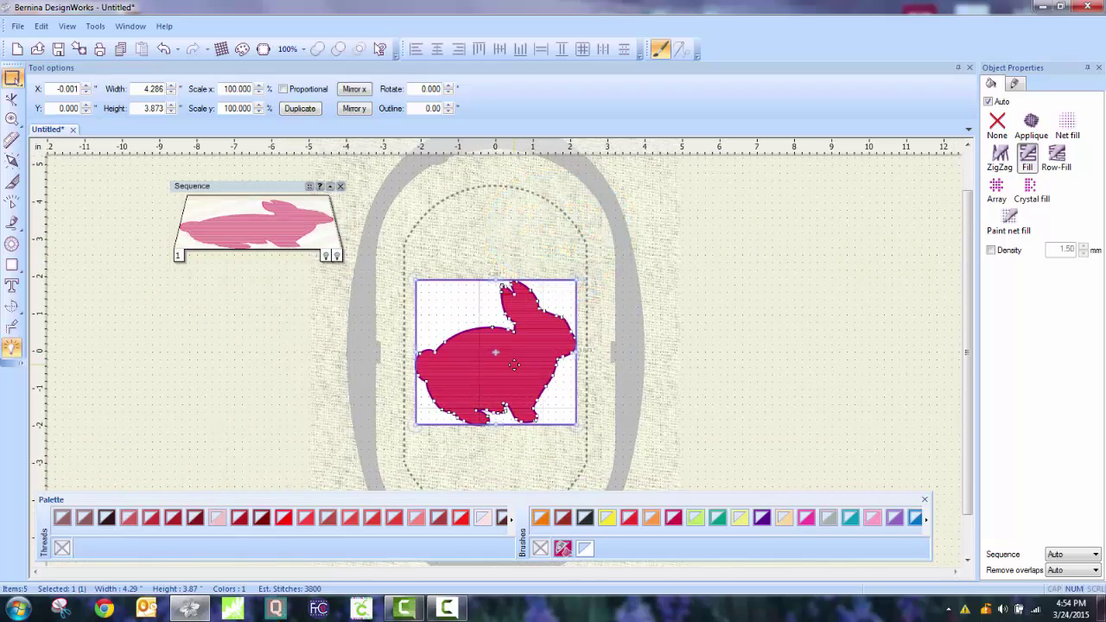
pyautogui.press('Escape')
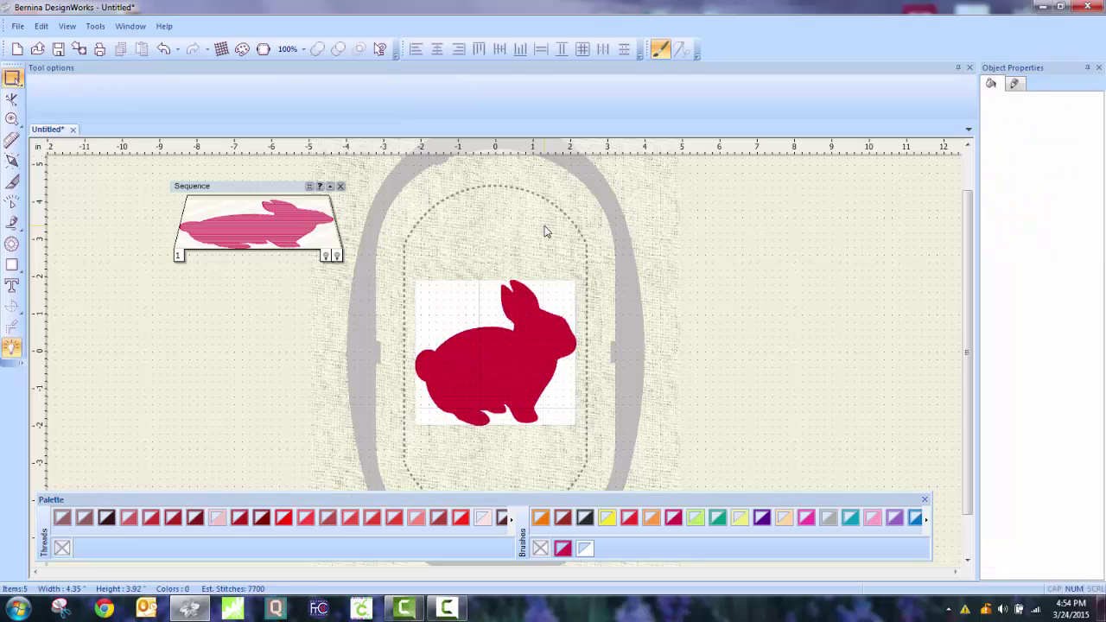
# - Delete the four white background pieces surrounding the bunny
pyautogui.click(569, 307)
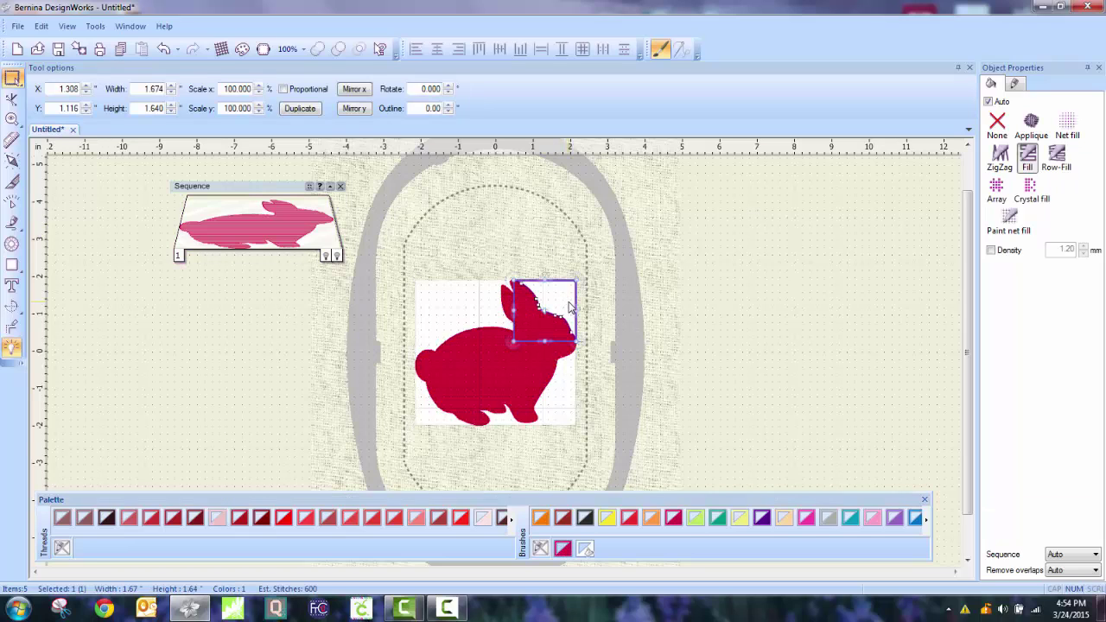
pyautogui.press('Escape')
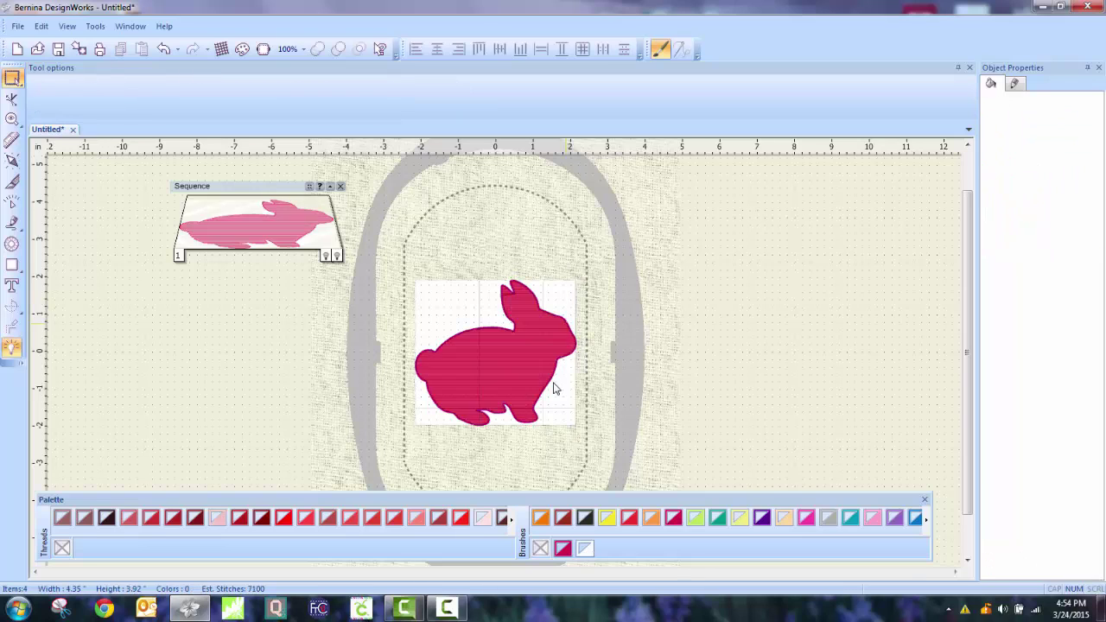
pyautogui.click(566, 408)
pyautogui.keyDown('shift'); pyautogui.click(424, 415); pyautogui.keyUp('shift')
pyautogui.press('Delete')
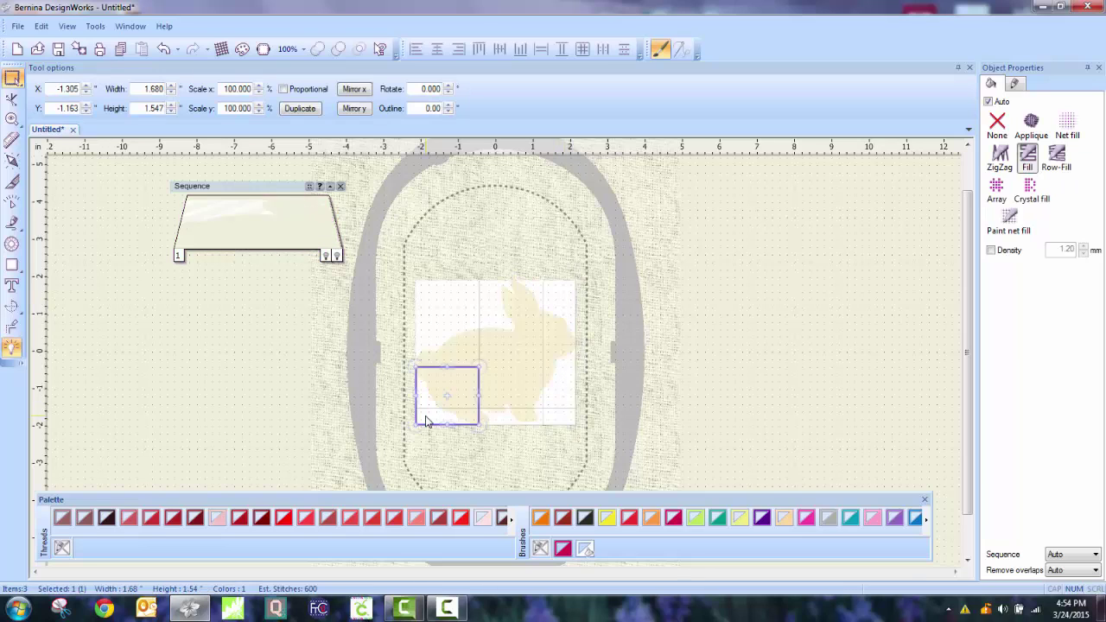
pyautogui.click(479, 317)
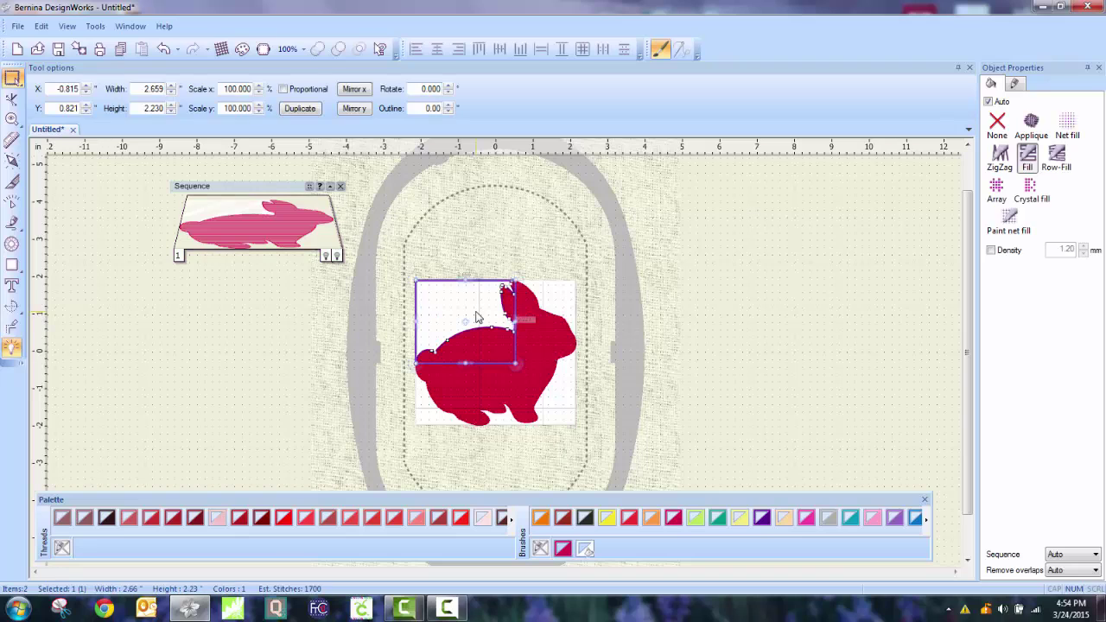
pyautogui.press('Delete')
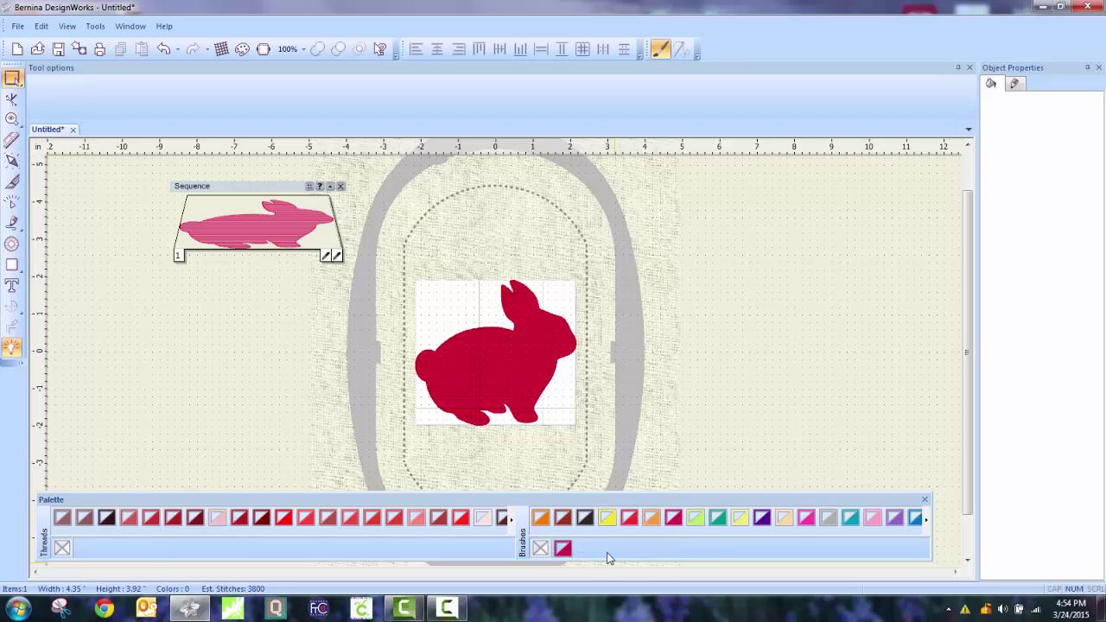
# - Give the bunny a Cutwork outline with Running before enabled at a 1.0 mm offset
pyautogui.moveTo(562, 548); pyautogui.dragTo(524, 403)
pyautogui.click(524, 403)
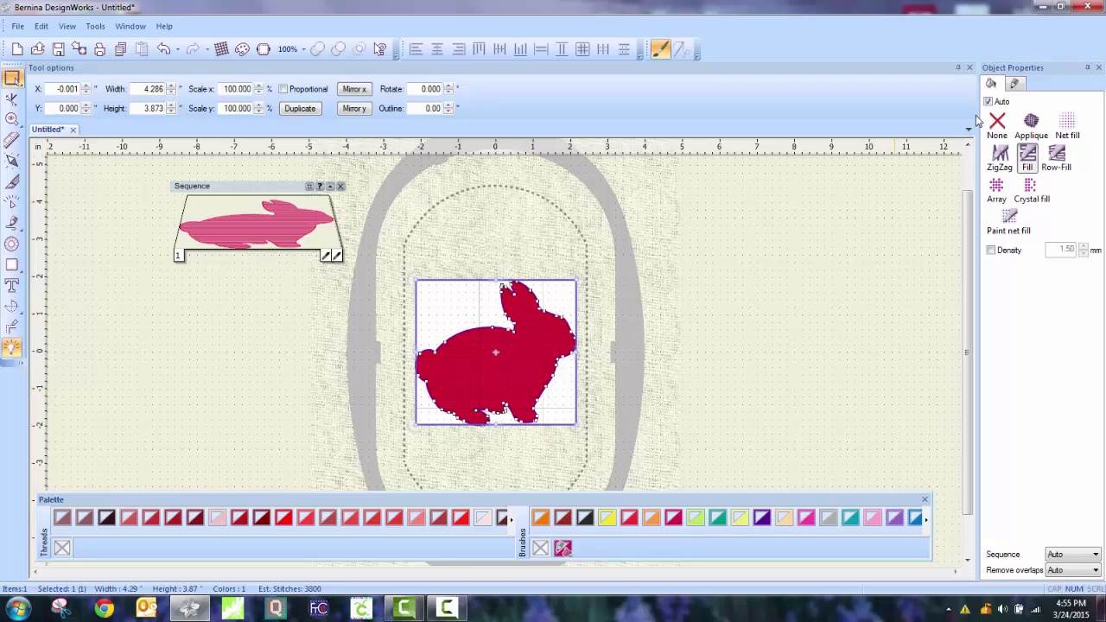
pyautogui.click(1017, 84)
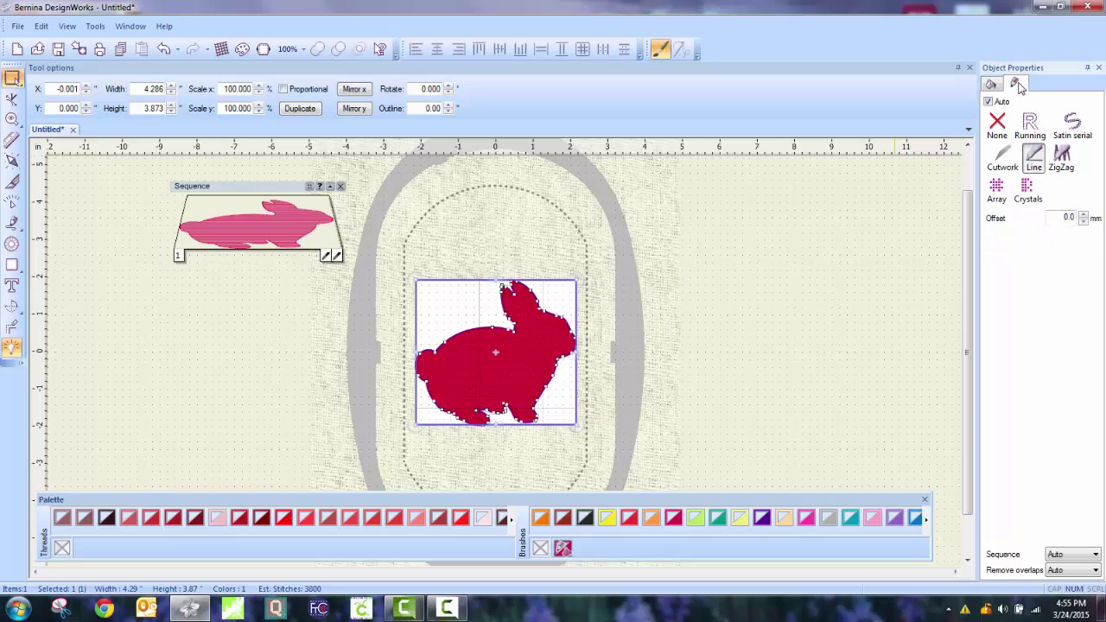
pyautogui.click(1003, 160)
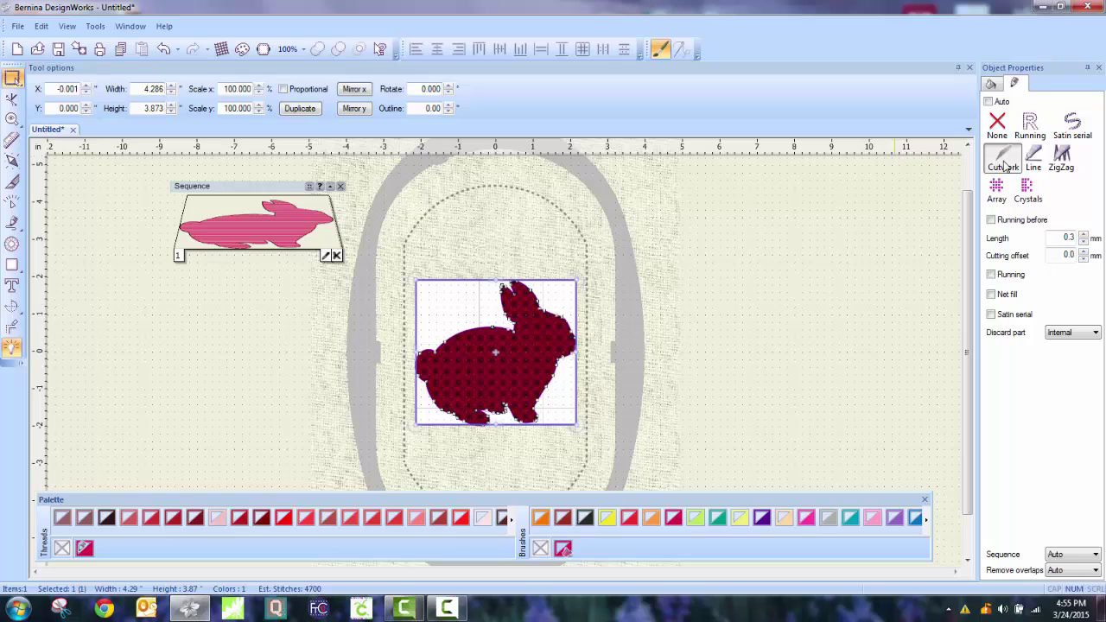
pyautogui.click(991, 220)
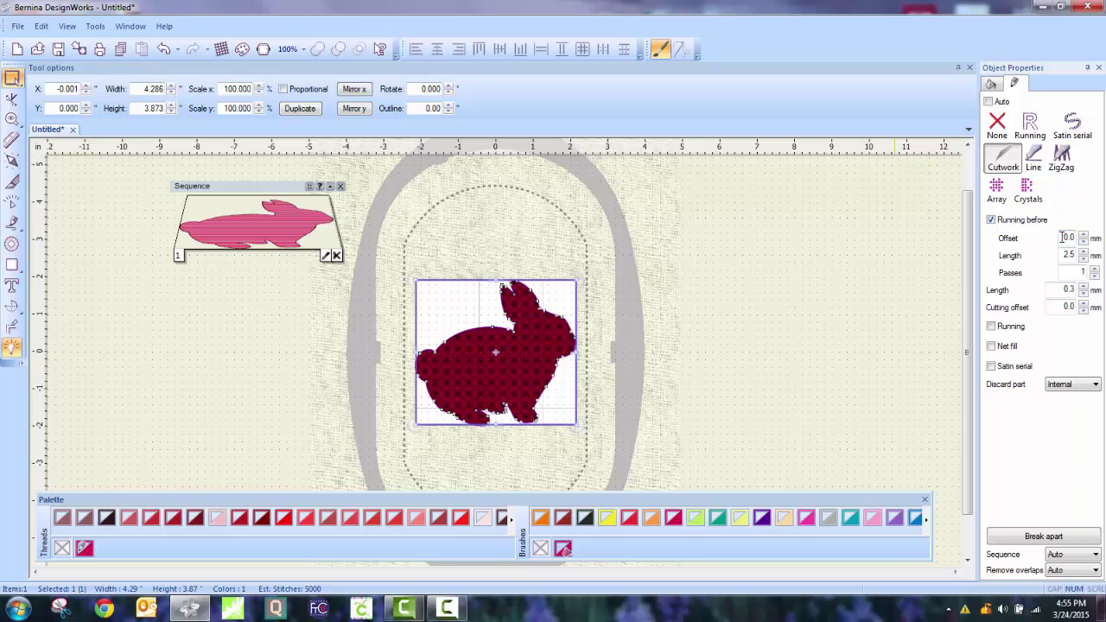
pyautogui.doubleClick(1062, 237)
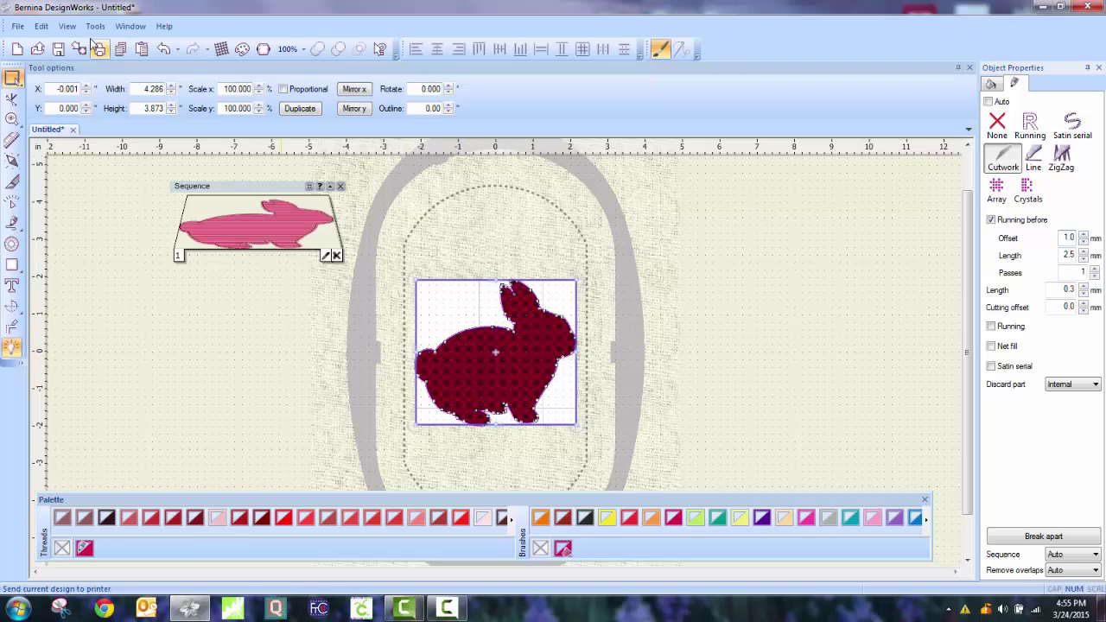
# - Hide the backdrop image behind the bunny so its cutwork outline can be inspected against the fabric
pyautogui.click(67, 26)
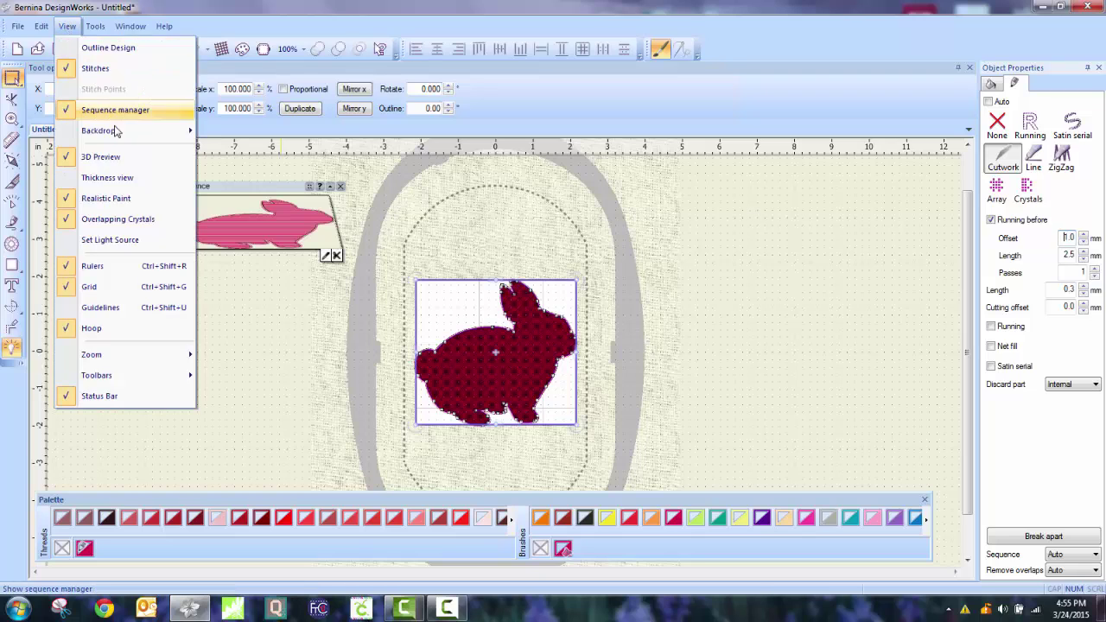
pyautogui.moveTo(115, 137)
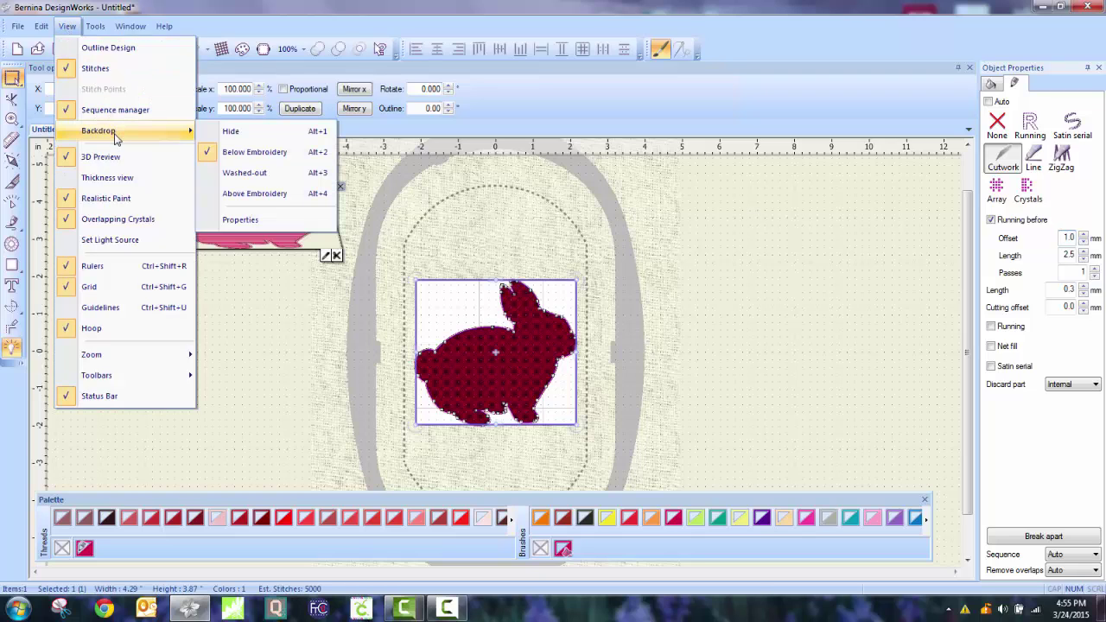
pyautogui.click(236, 132)
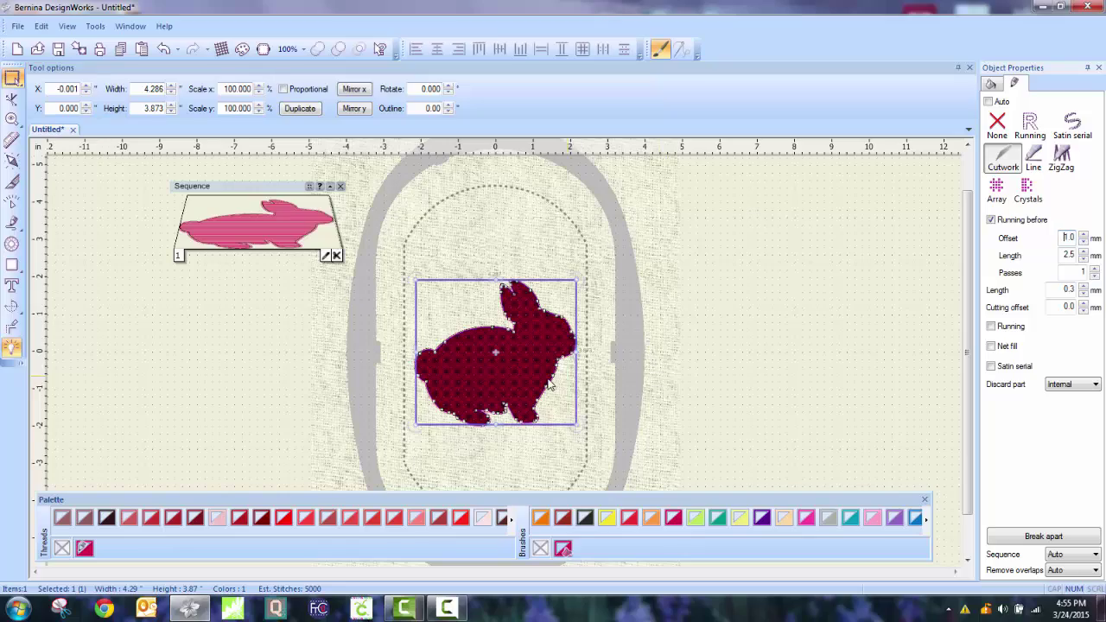
pyautogui.scroll(2, 547, 385)
pyautogui.scroll(4, 545, 384)
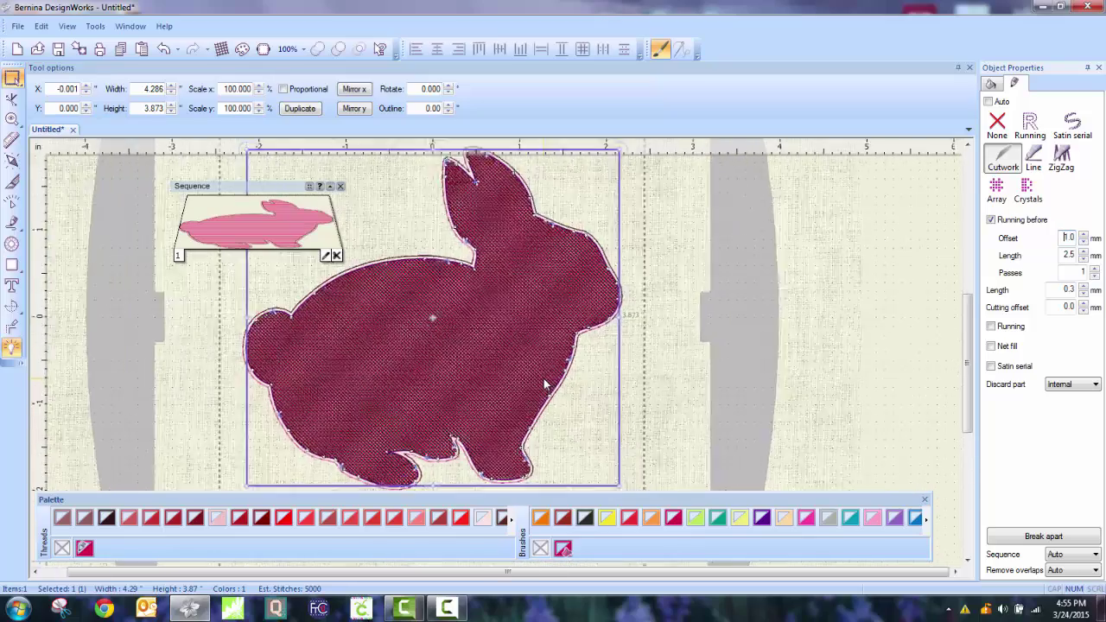
# - Remove the bunny's fill by setting it to None, keeping only the cutwork outline
pyautogui.scroll(-5, 545, 381)
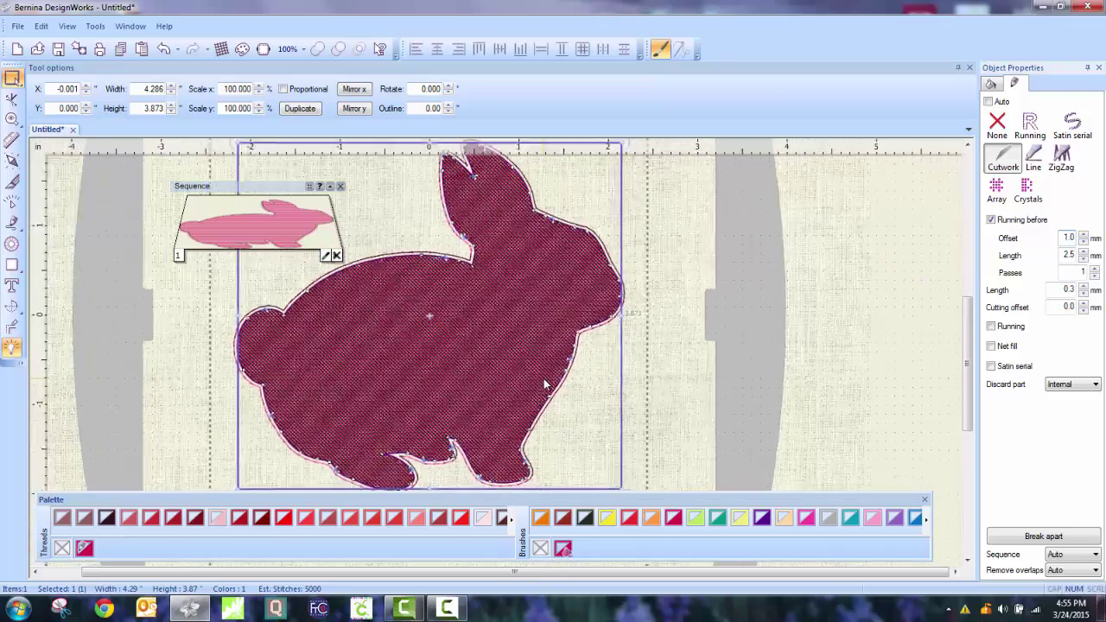
pyautogui.scroll(-1, 545, 384)
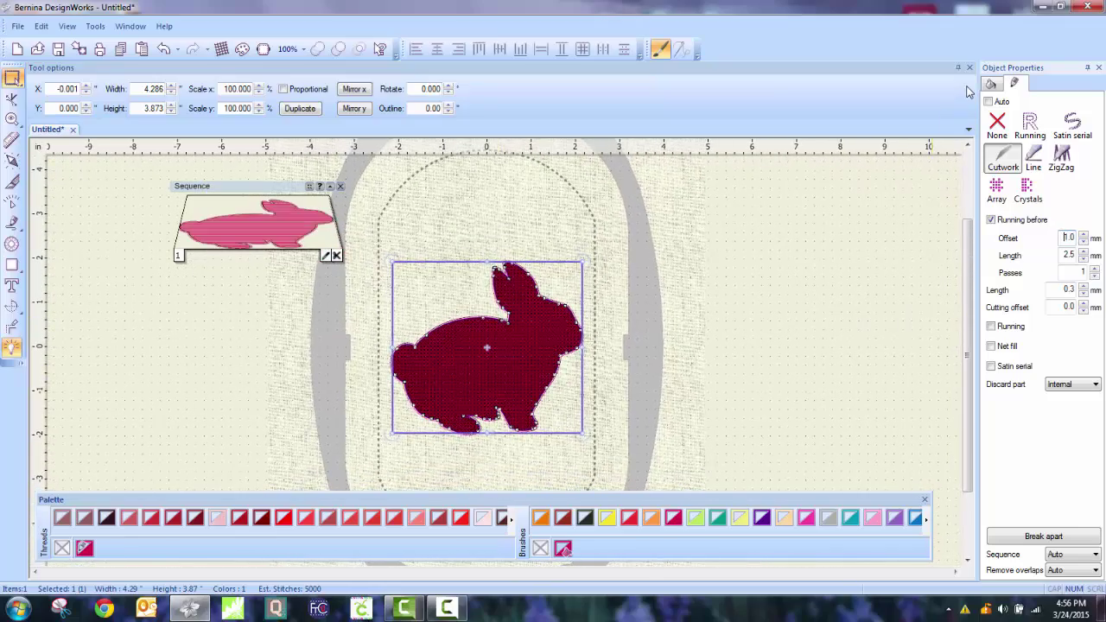
pyautogui.click(996, 84)
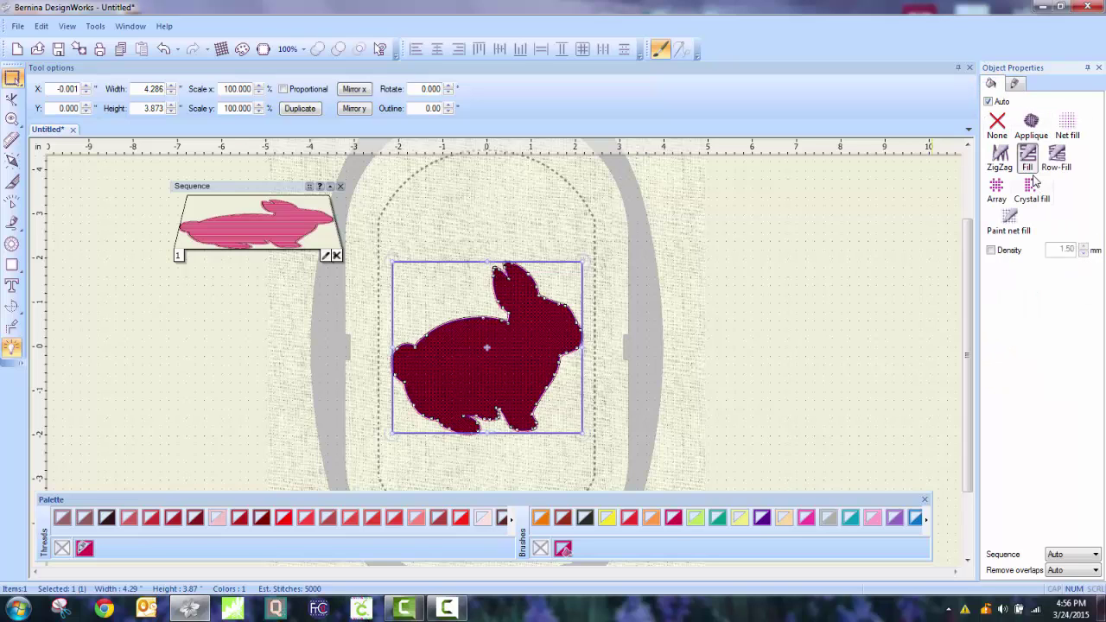
pyautogui.click(998, 125)
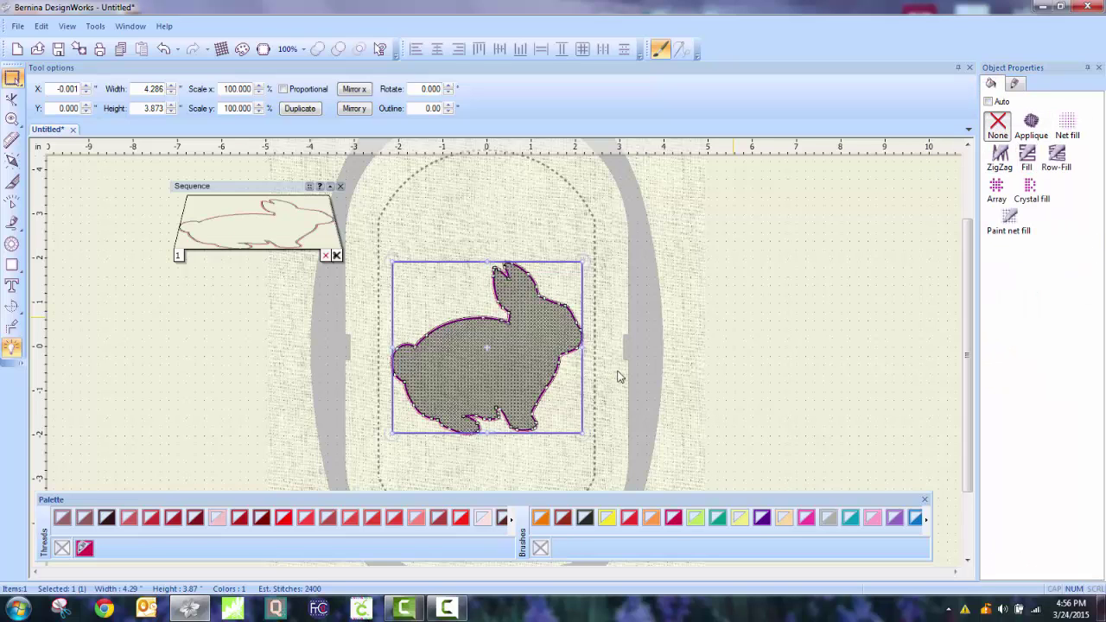
pyautogui.scroll(3, 524, 407)
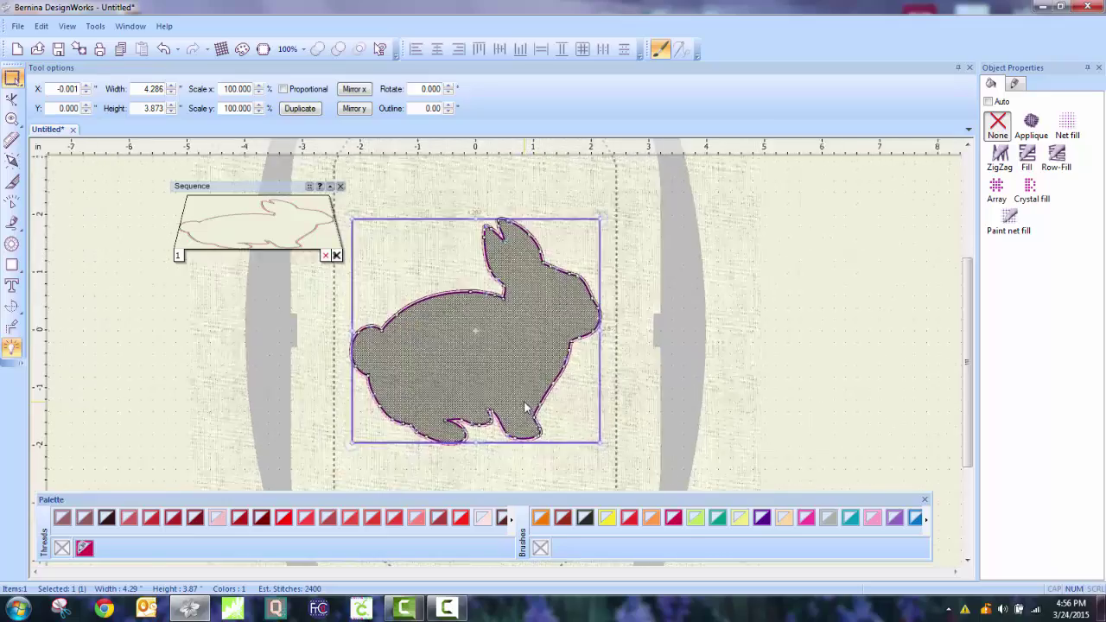
pyautogui.scroll(-2, 525, 407)
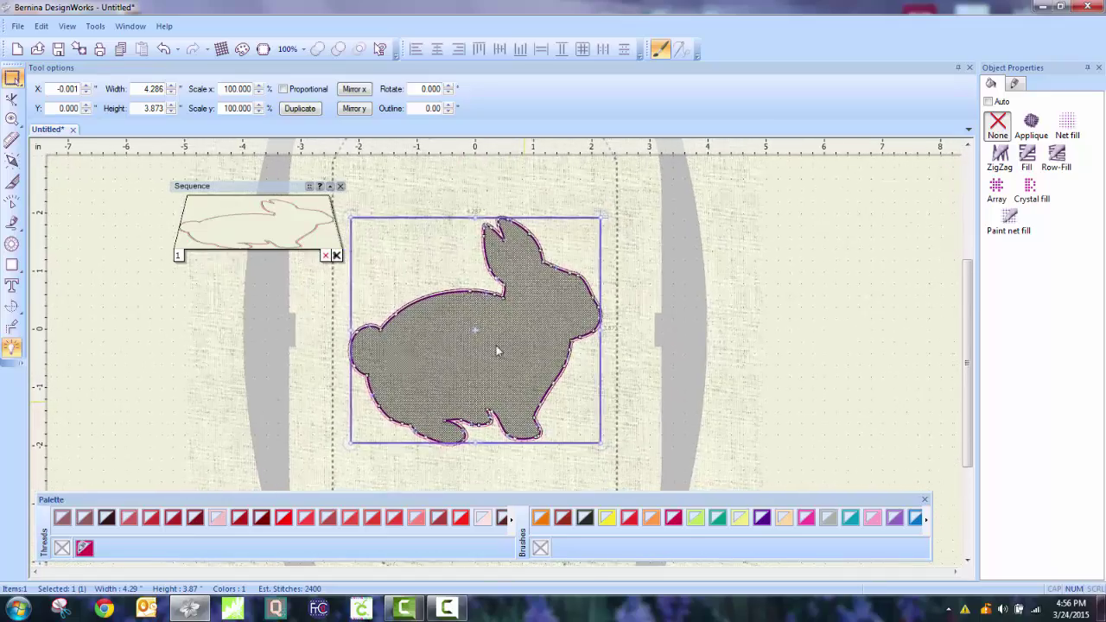
pyautogui.scroll(1, 277, 238)
pyautogui.scroll(-1, 291, 247)
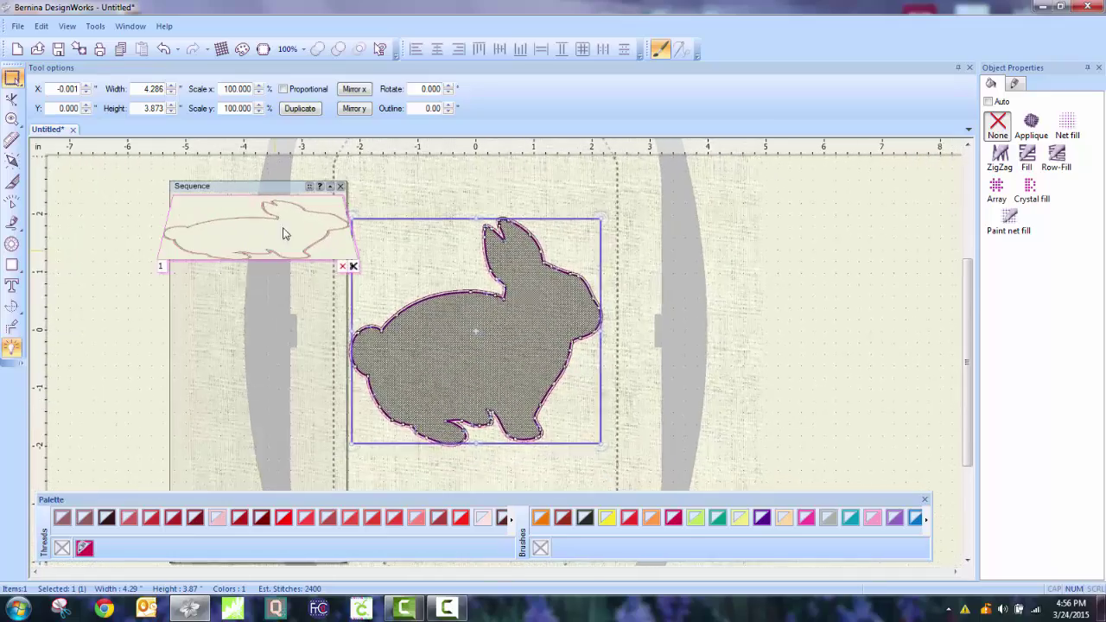
pyautogui.scroll(2, 285, 230)
pyautogui.scroll(-2, 291, 220)
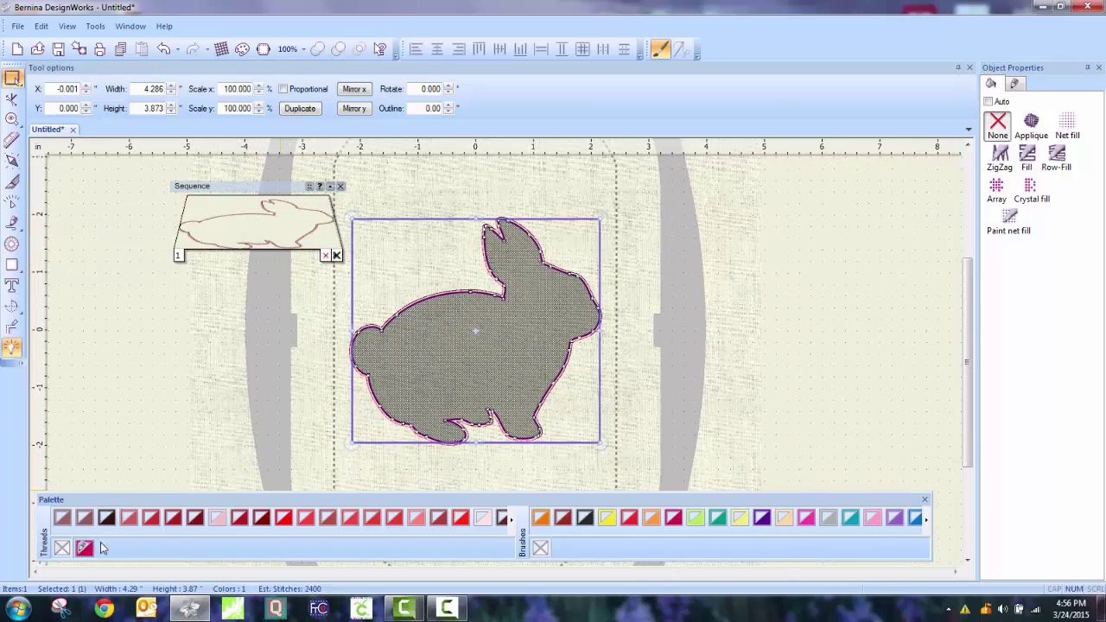
# - Save the design as a DesignWorks file named Bunny_CUT1 in the Bunny Lesson folder
pyautogui.click(17, 27)
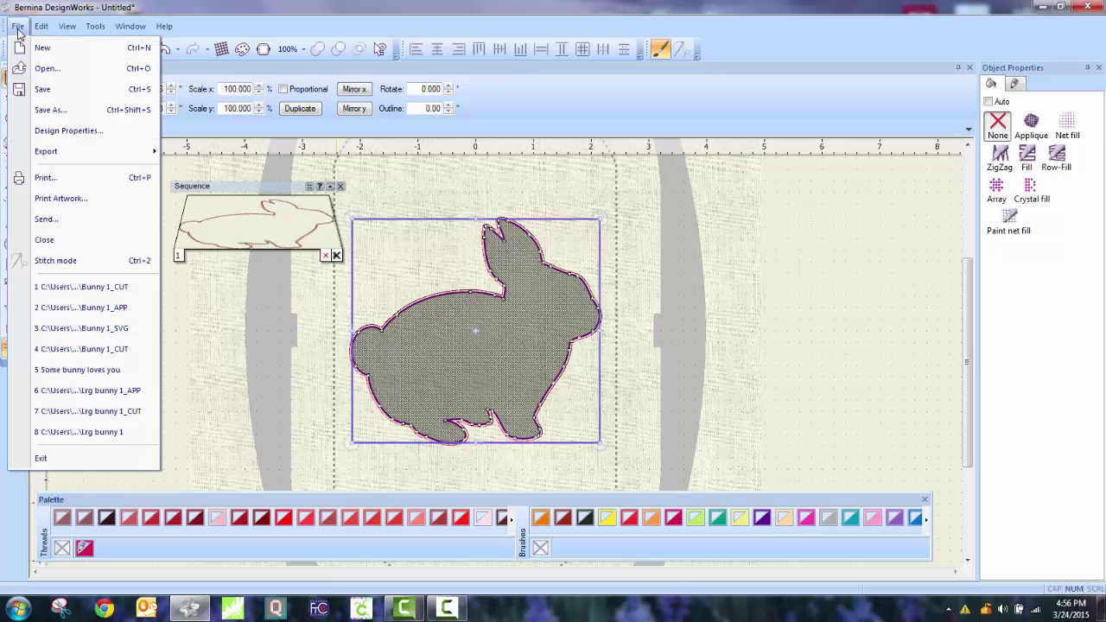
pyautogui.click(54, 110)
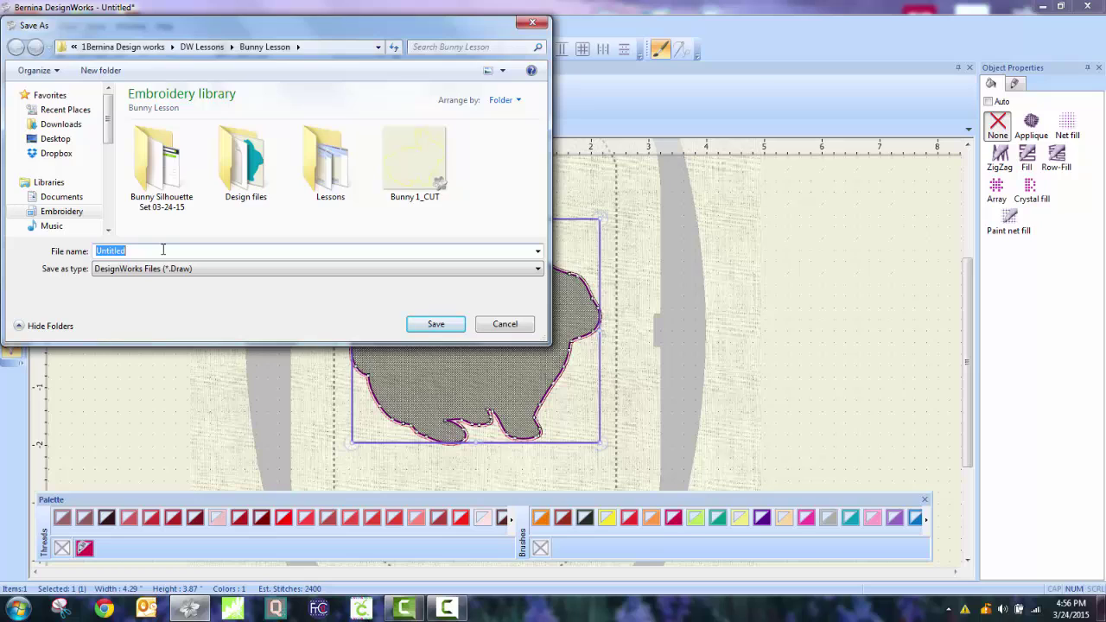
pyautogui.write('Bunn')
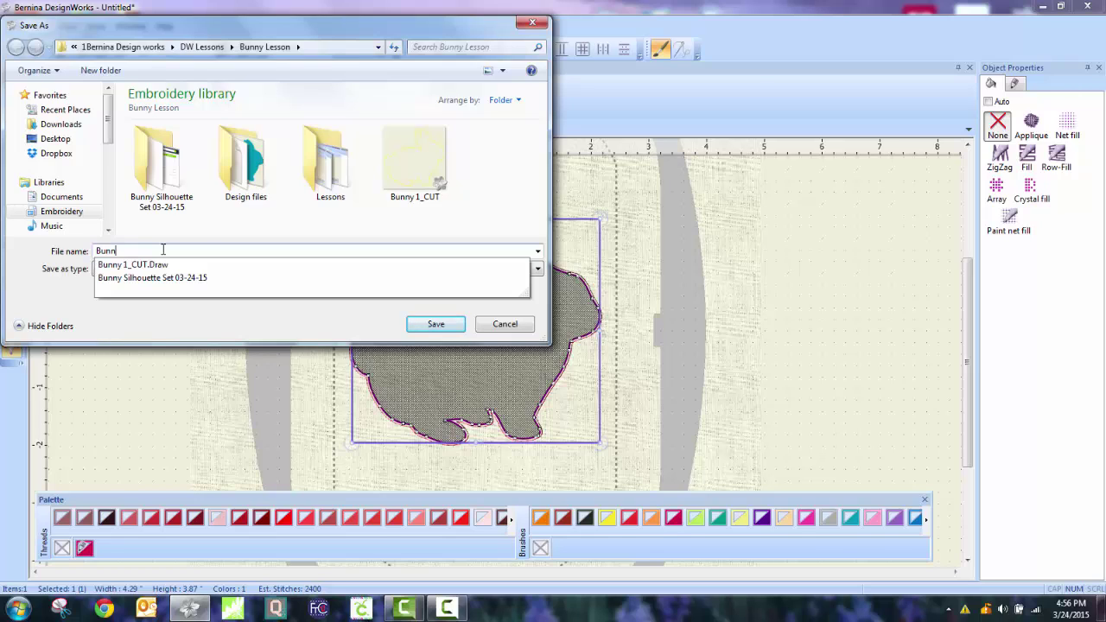
pyautogui.write('y_CUT')
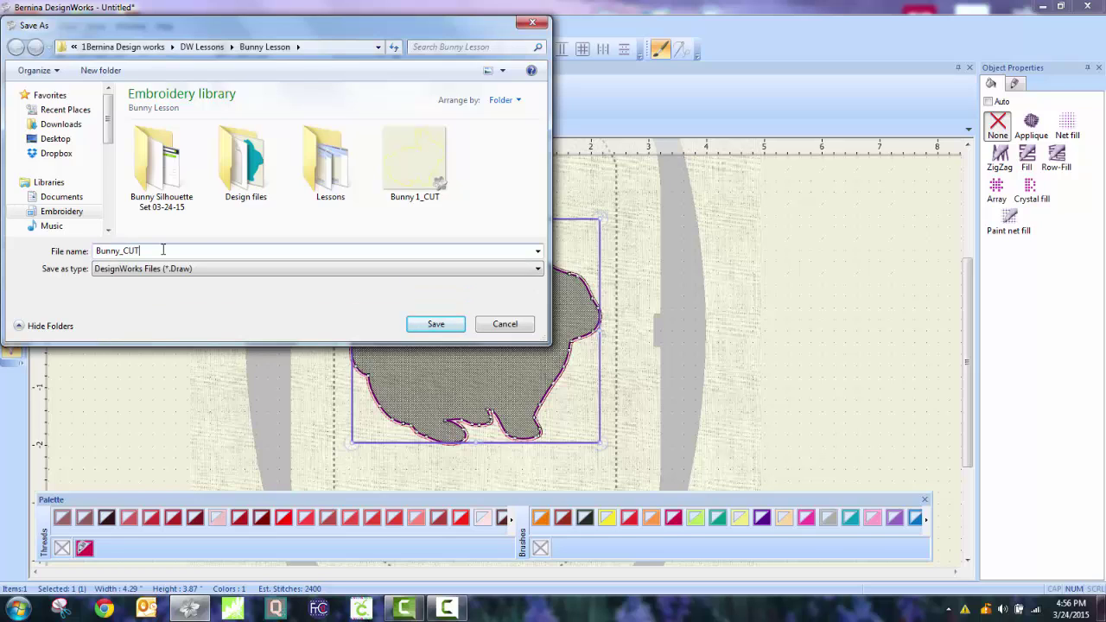
pyautogui.write('1')
pyautogui.click(413, 325)
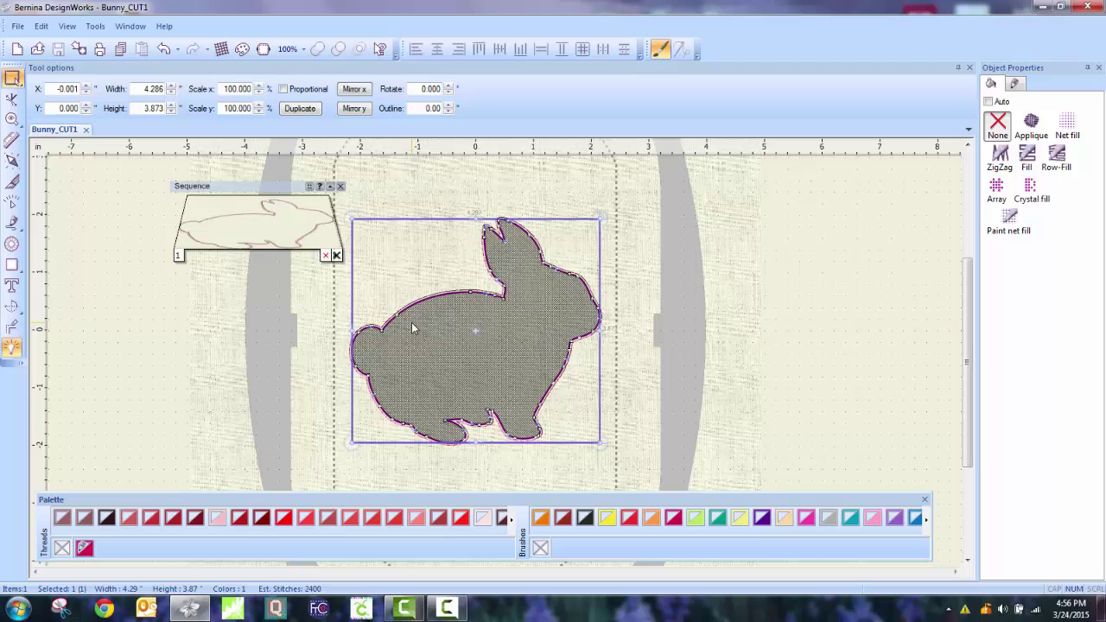
# - Play the slow redraw simulation of the bunny's cutwork stitching
pyautogui.click(15, 207)
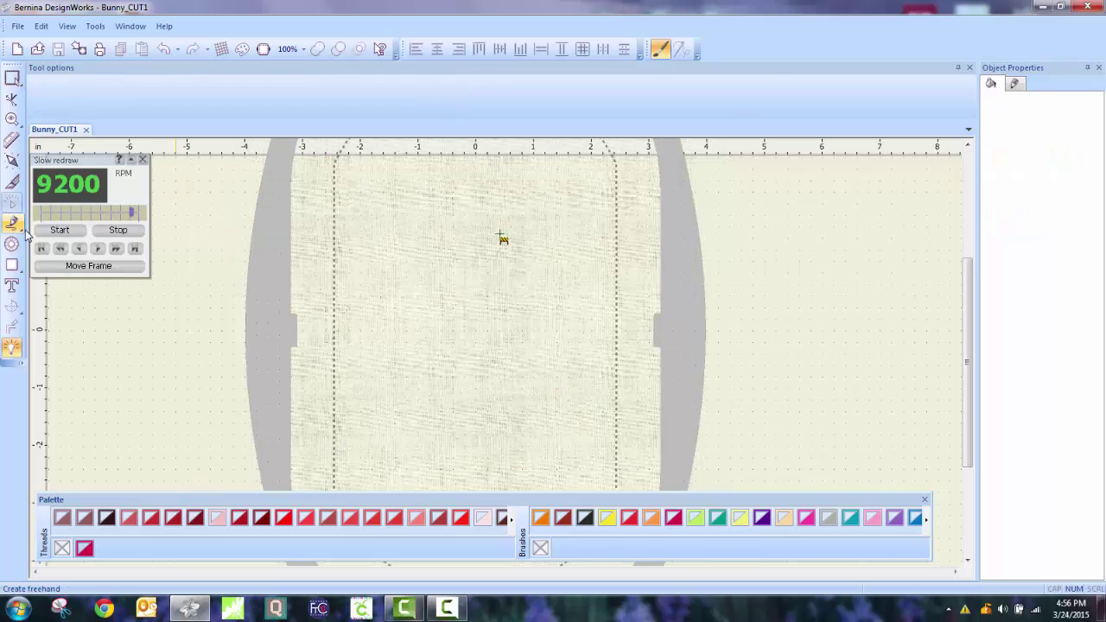
pyautogui.click(59, 230)
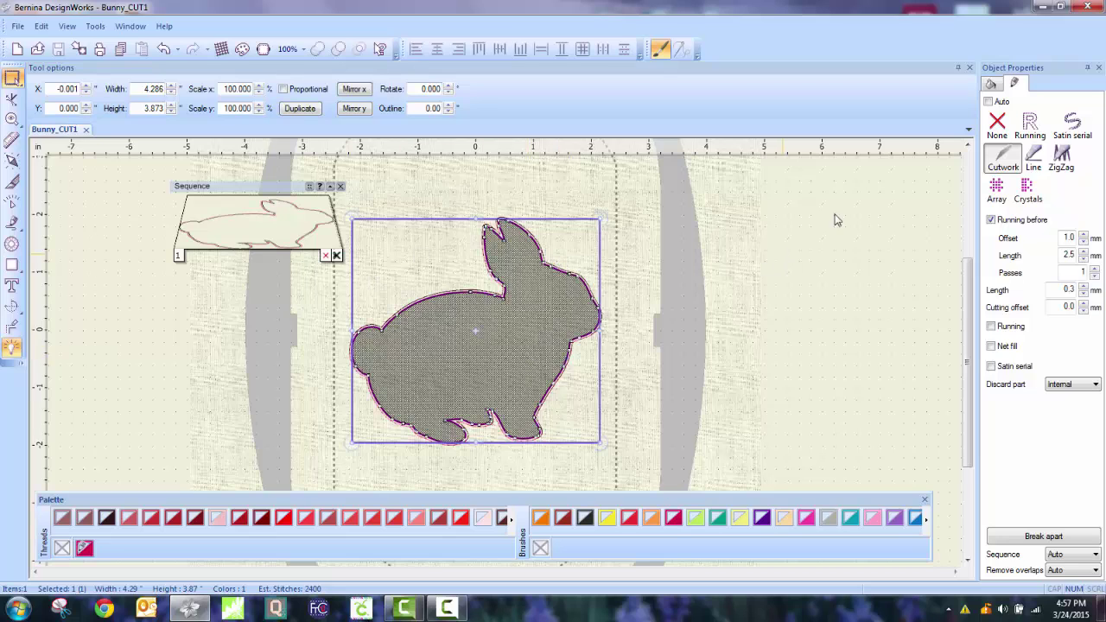
# - Change the bunny's outline to Satin serial and its fill to Applique
pyautogui.click(1072, 127)
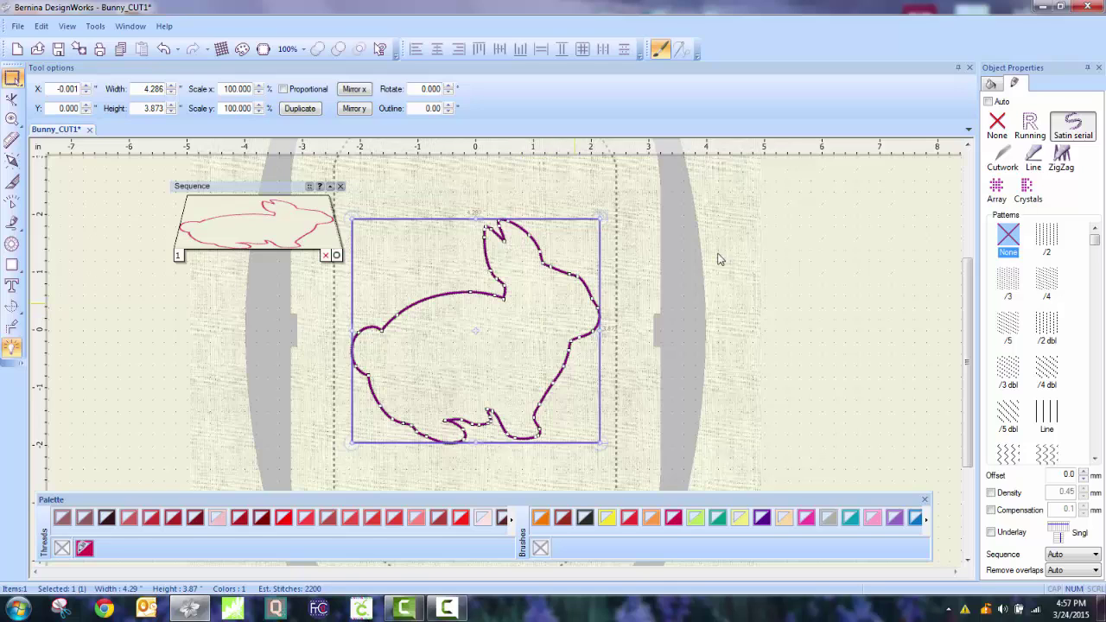
pyautogui.click(990, 84)
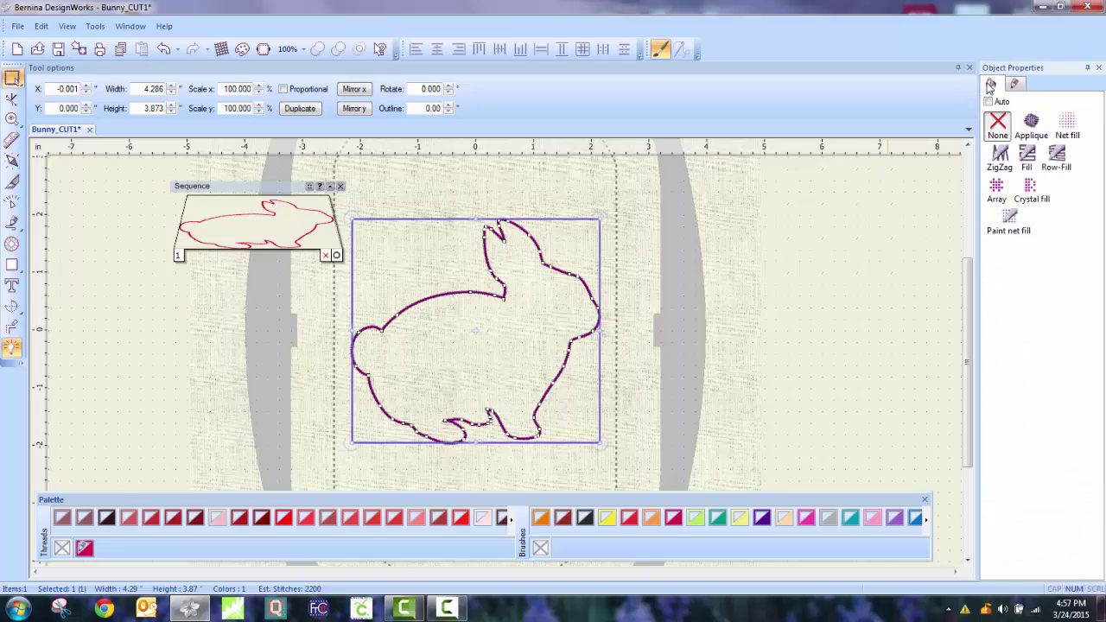
pyautogui.click(1032, 123)
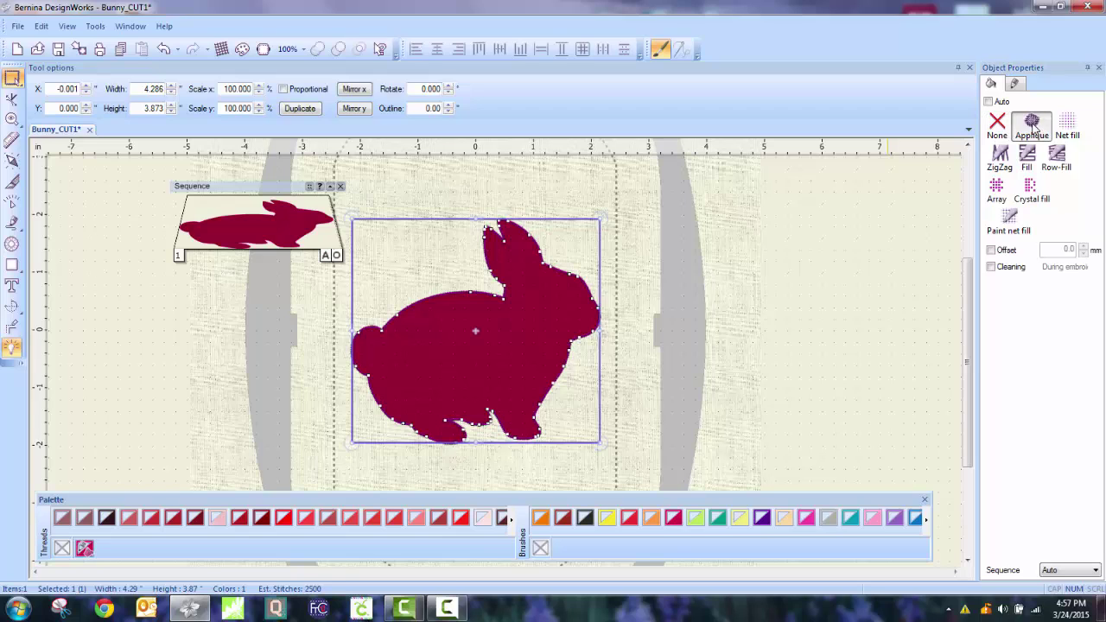
# - Enable Cleaning for the bunny's applique fill and set it to Laser cut
pyautogui.click(991, 267)
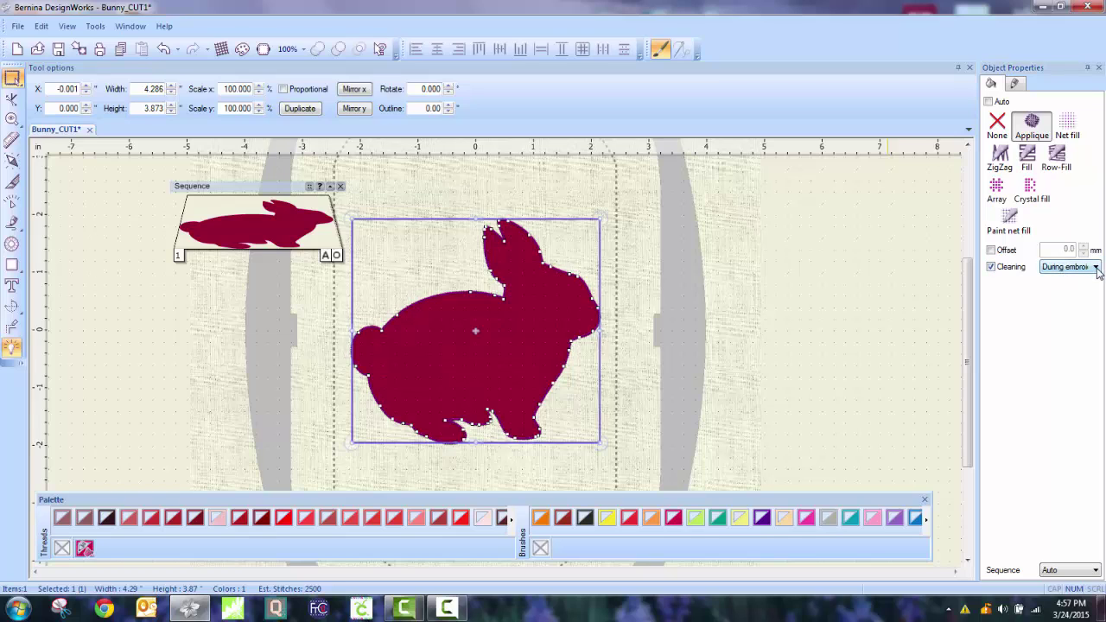
pyautogui.click(1096, 268)
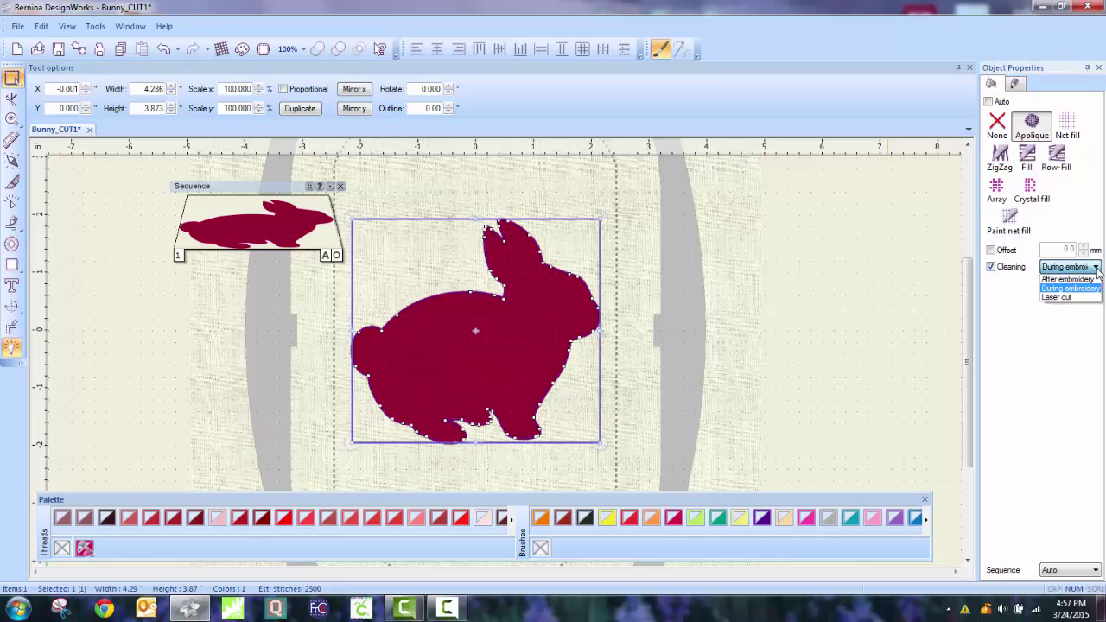
pyautogui.click(1068, 299)
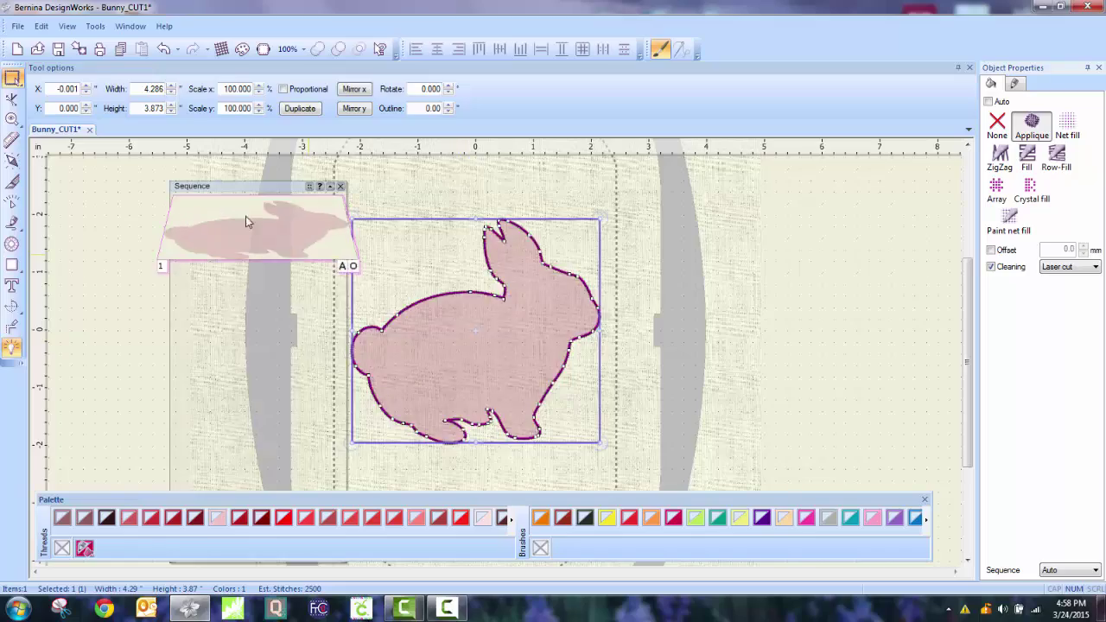
# - Set the width of the bunny's satin outline to .10 inches
pyautogui.scroll(5, 550, 348)
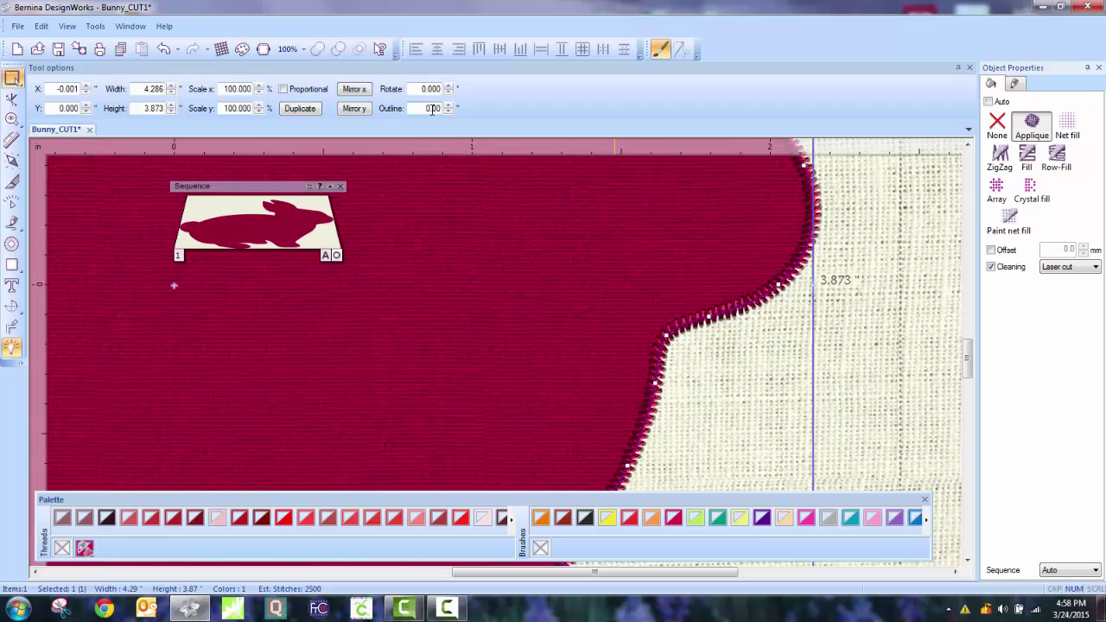
pyautogui.doubleClick(432, 108)
pyautogui.write('1')
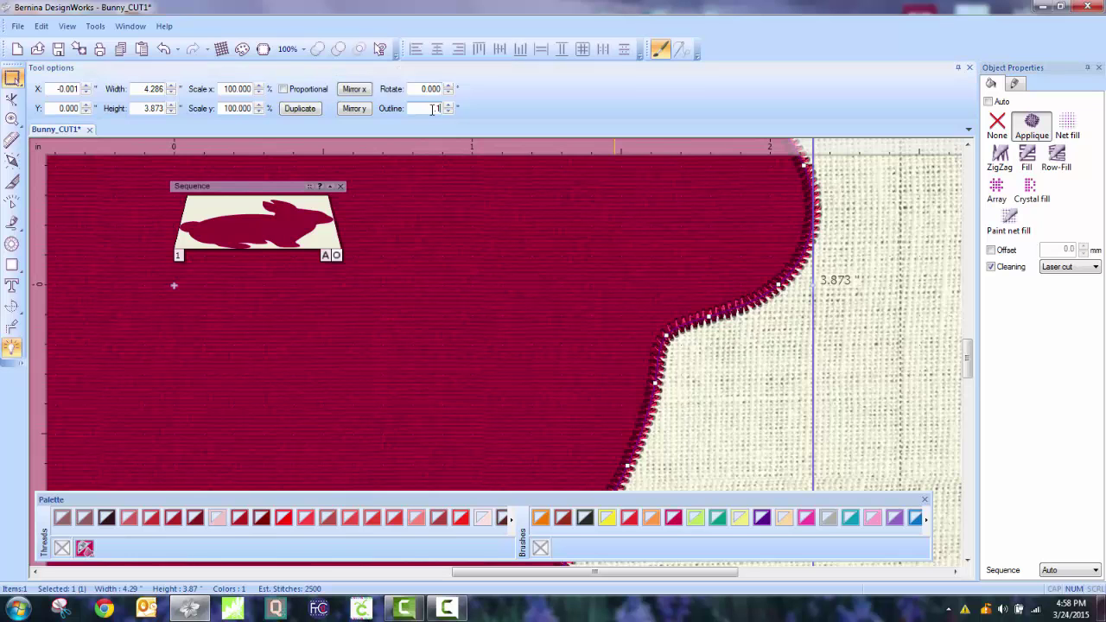
pyautogui.write('0')
pyautogui.press('Return')
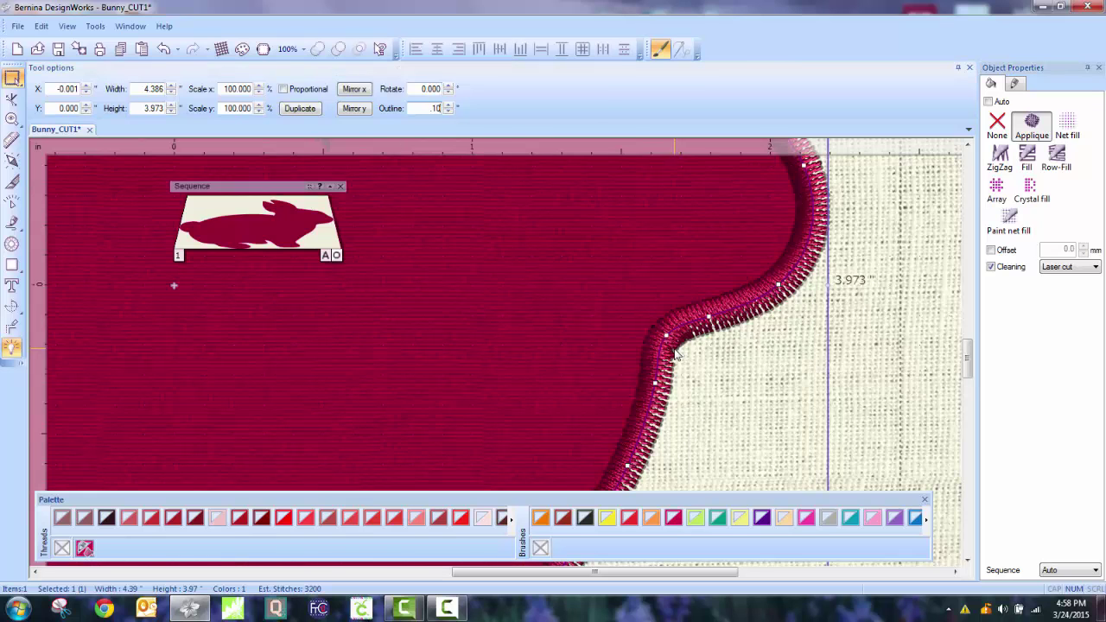
pyautogui.scroll(-6, 675, 354)
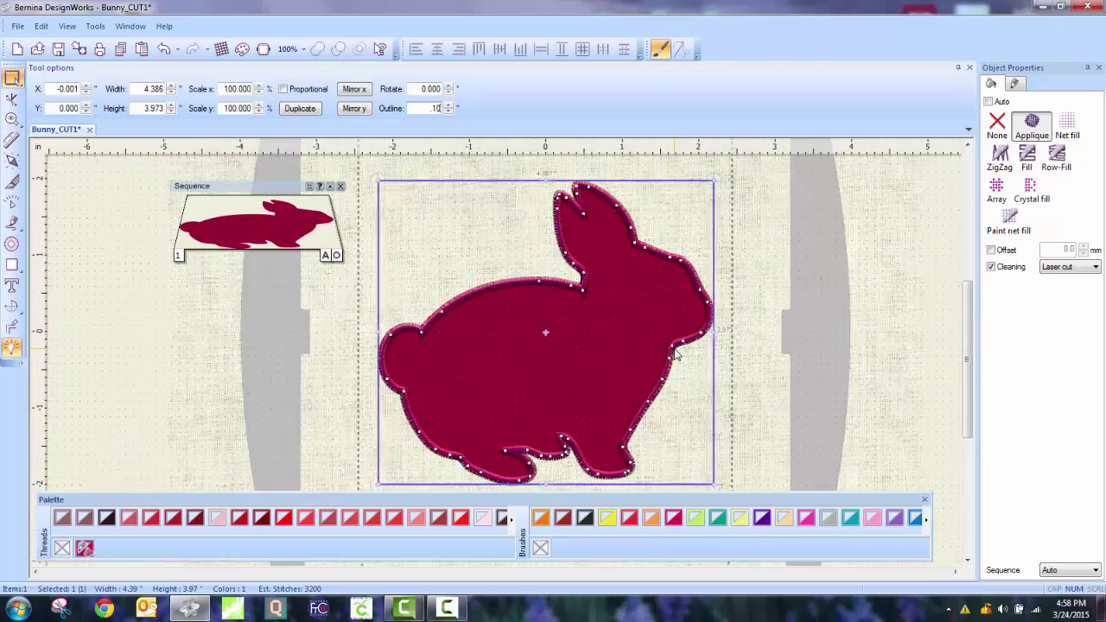
# - Set the satin outline's offset to -0.4 mm and deselect the bunny
pyautogui.scroll(3, 675, 354)
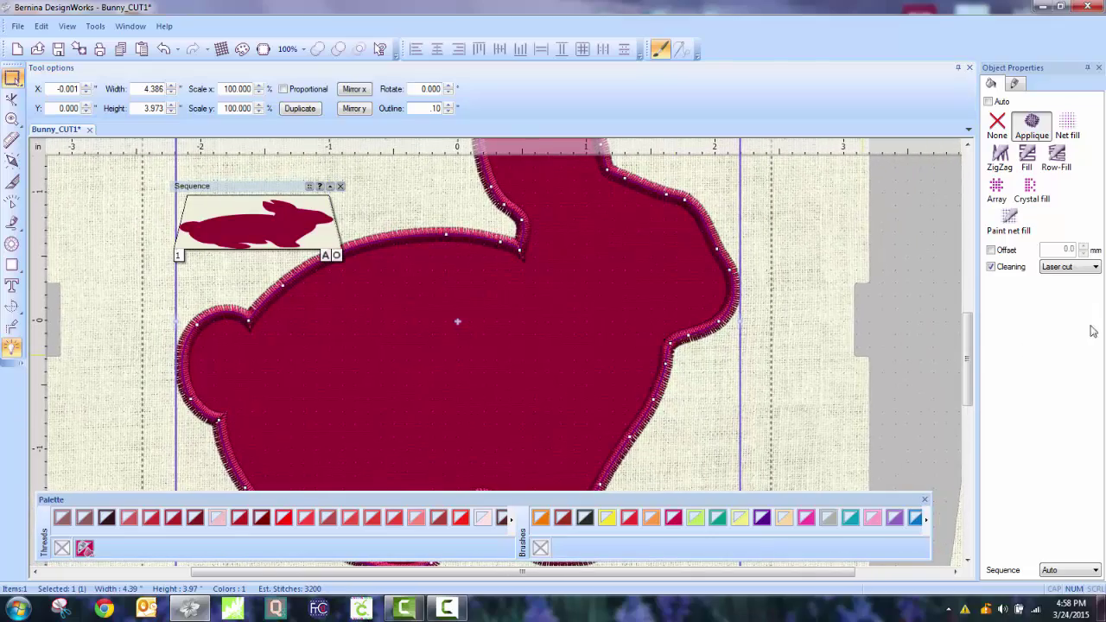
pyautogui.click(1017, 85)
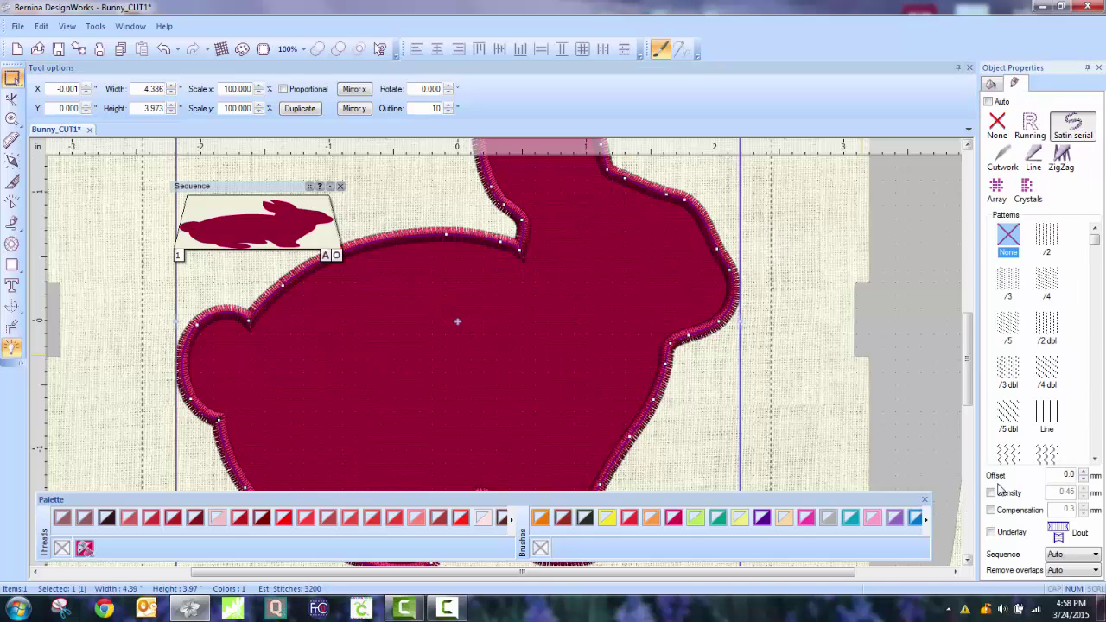
pyautogui.click(1084, 481)
pyautogui.click(1084, 480)
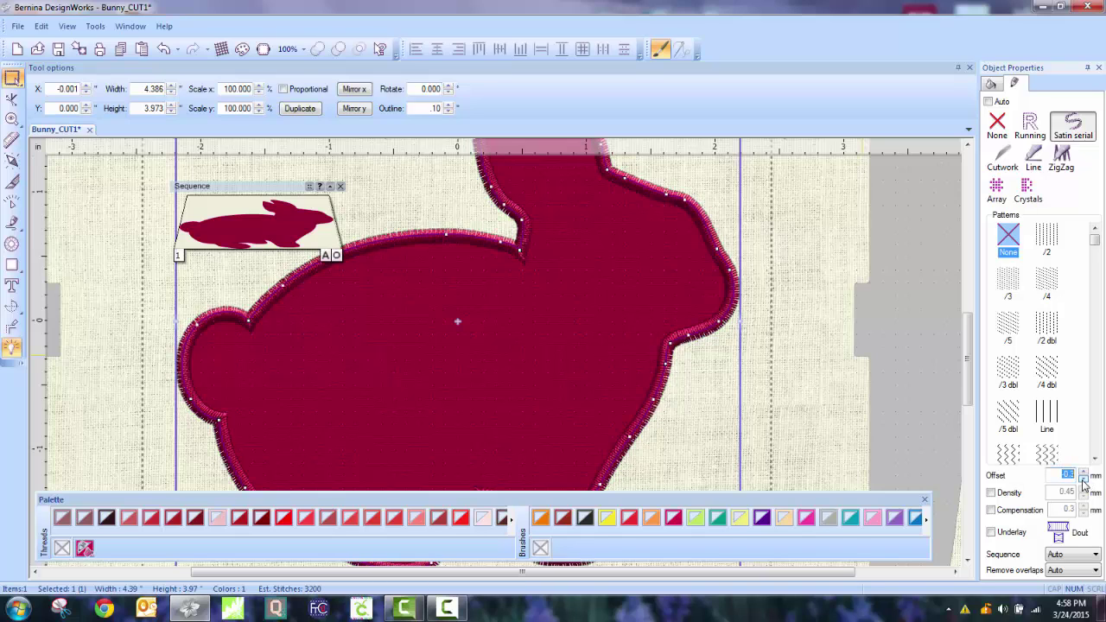
pyautogui.click(1085, 481)
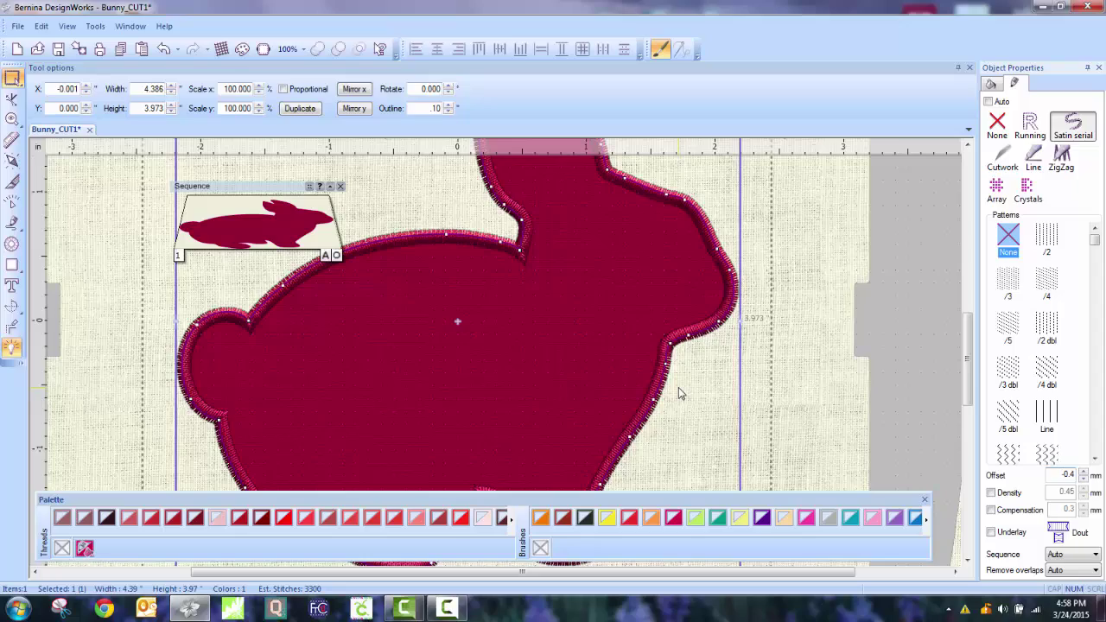
pyautogui.click(150, 290)
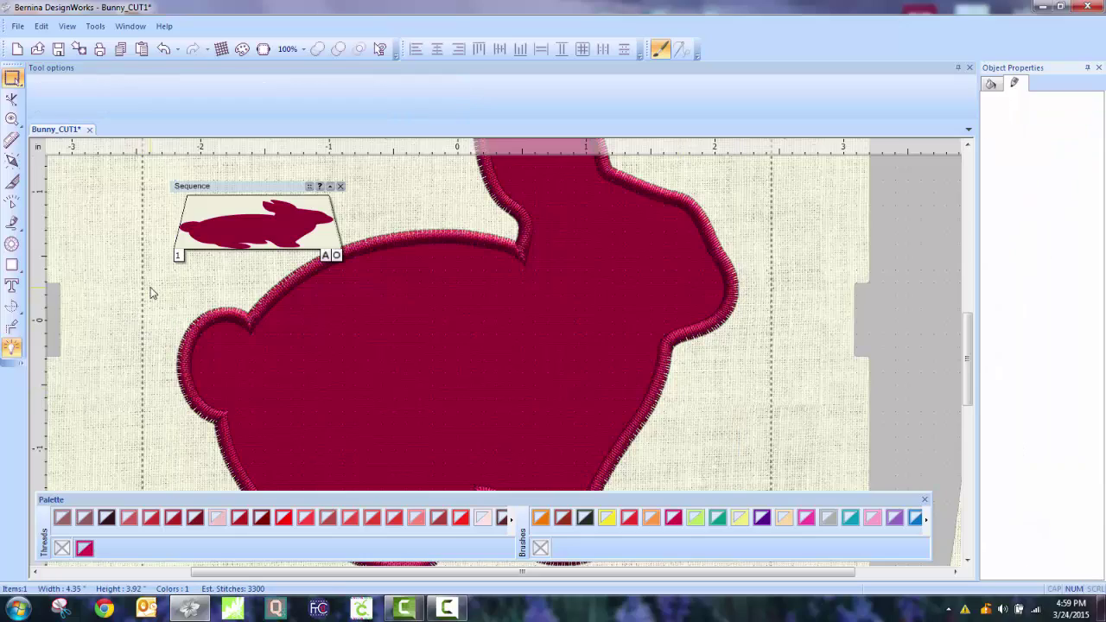
# - Move the Sequence panel off the bunny to the empty workspace beside it
pyautogui.scroll(-3, 151, 293)
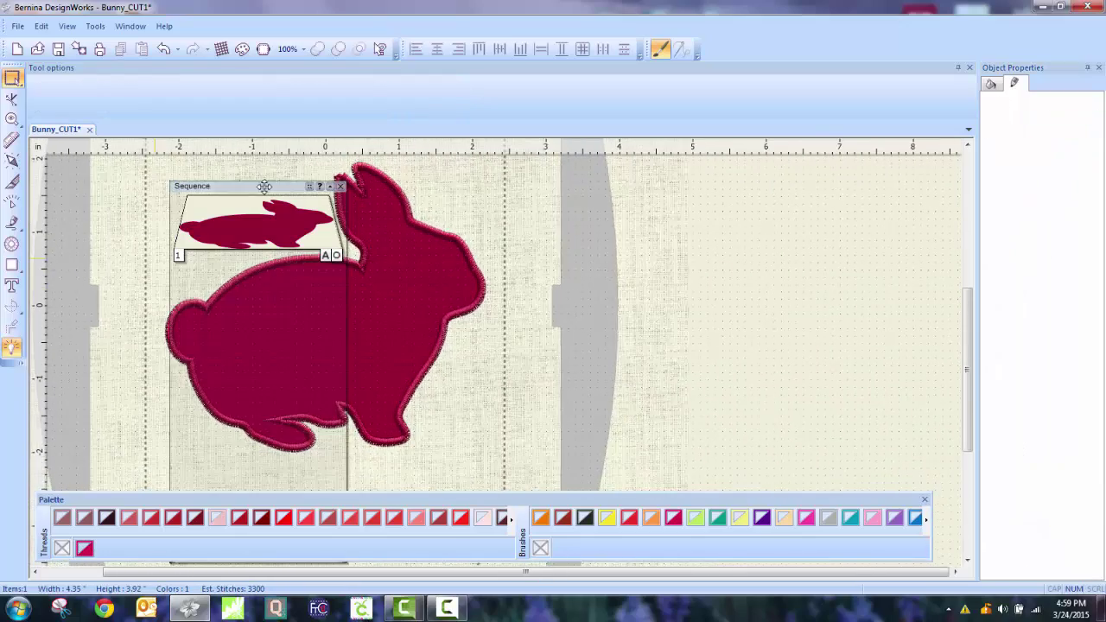
pyautogui.moveTo(264, 187); pyautogui.dragTo(713, 178)
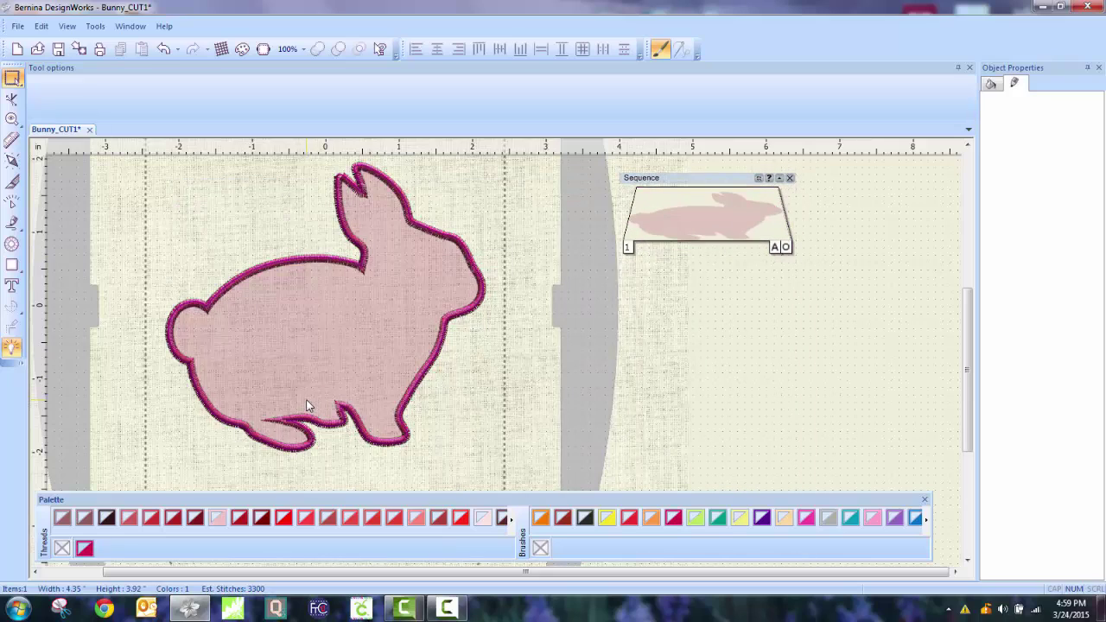
pyautogui.scroll(1, 307, 406)
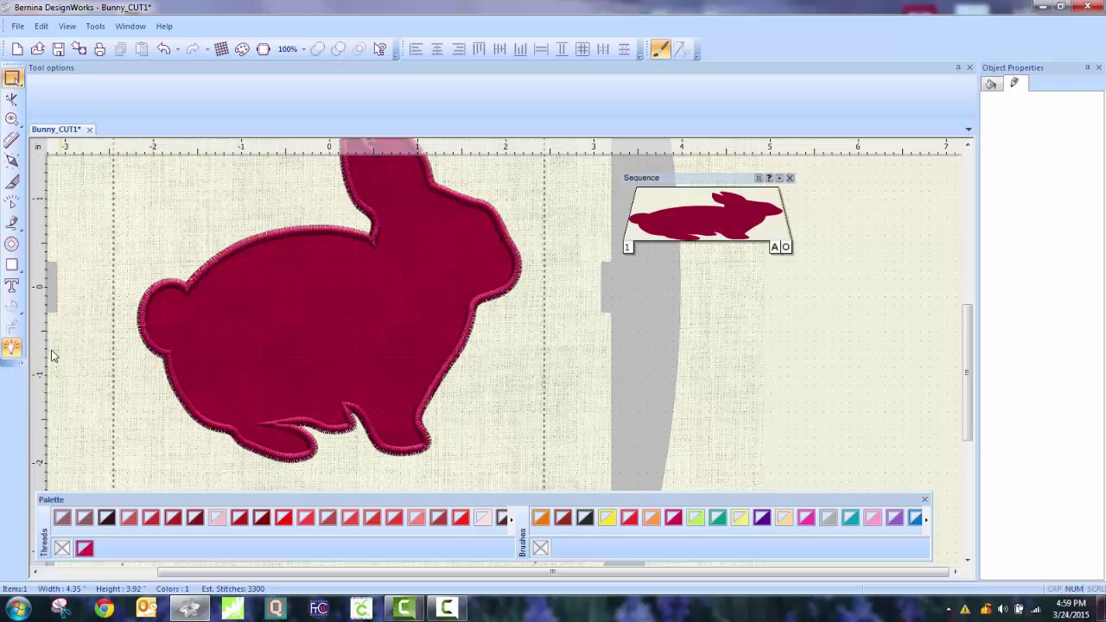
# - Add an Autoborder to the bunny: one Running stitch line to the inside at 0.5 mm distance, then deselect it
pyautogui.click(14, 337)
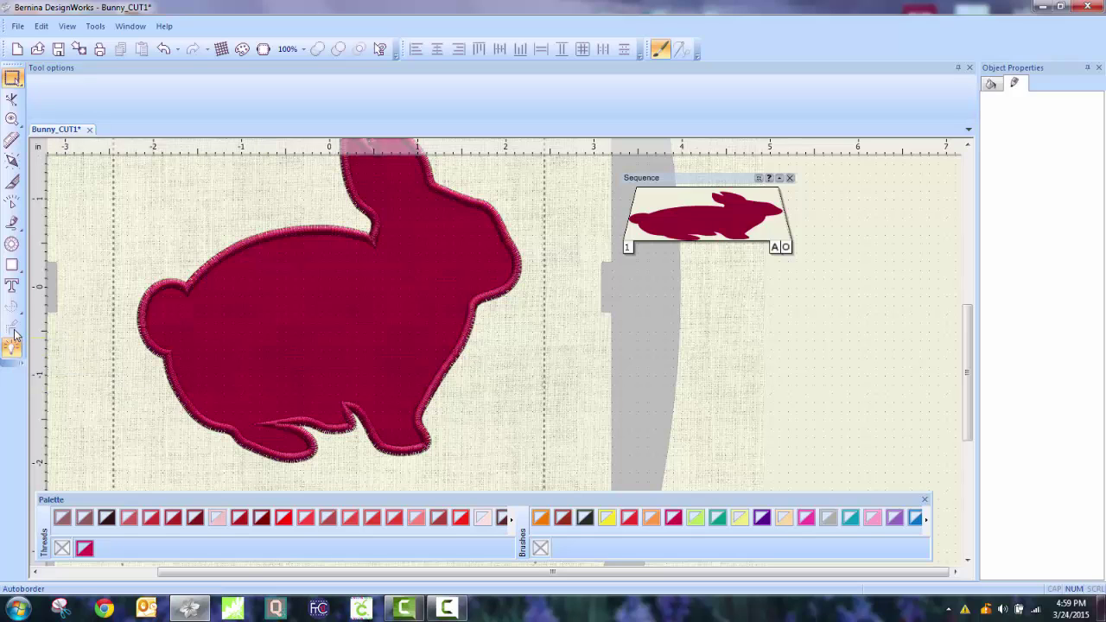
pyautogui.click(268, 265)
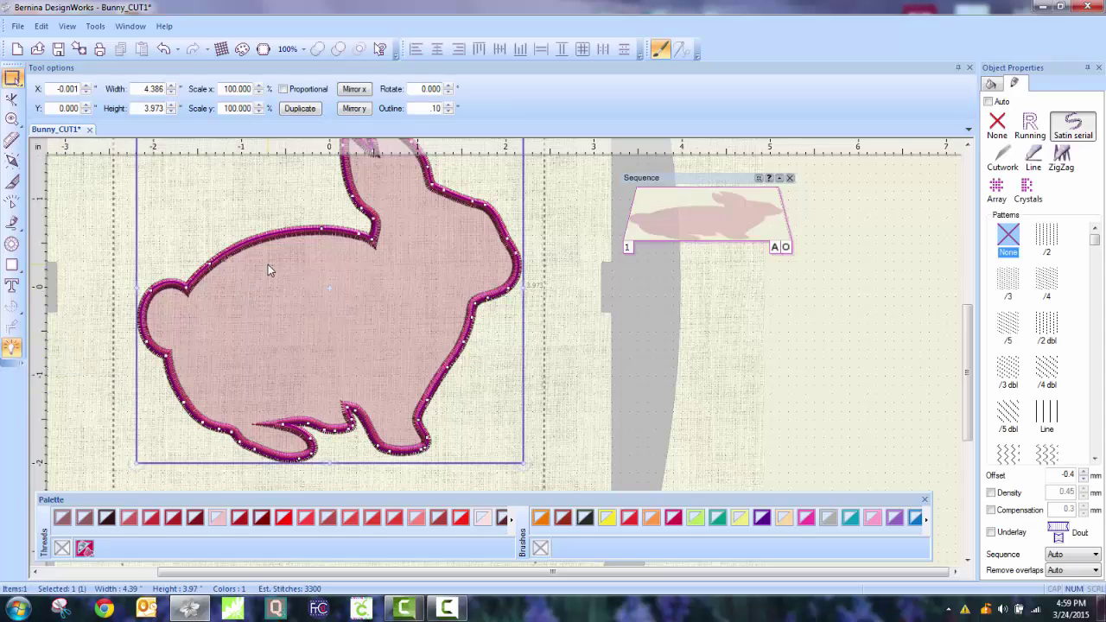
pyautogui.click(12, 333)
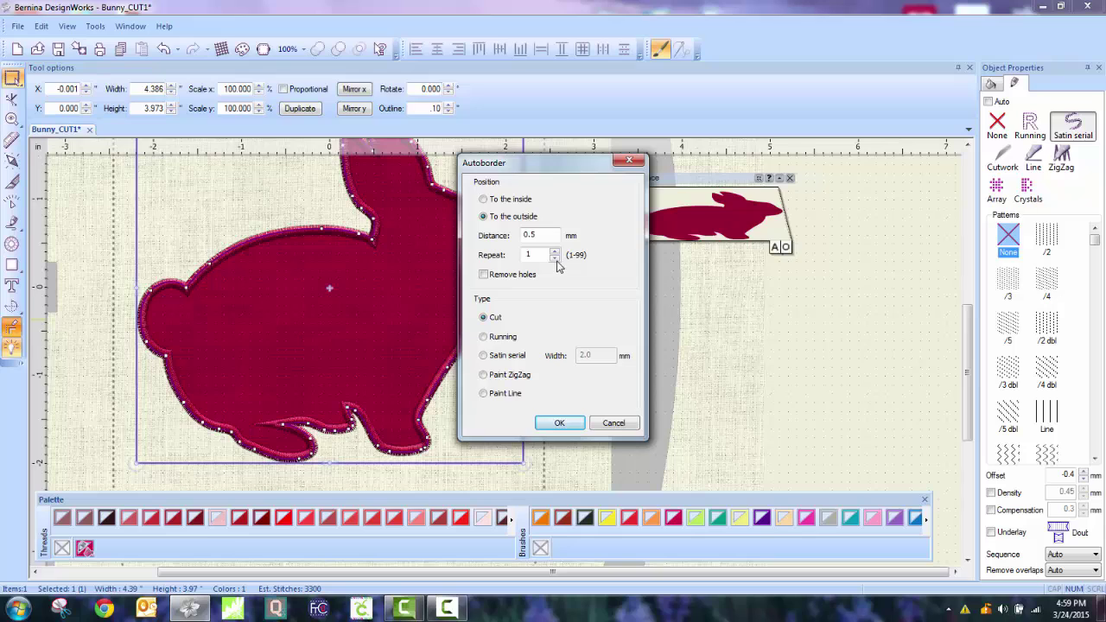
pyautogui.click(483, 200)
pyautogui.click(484, 337)
pyautogui.click(559, 423)
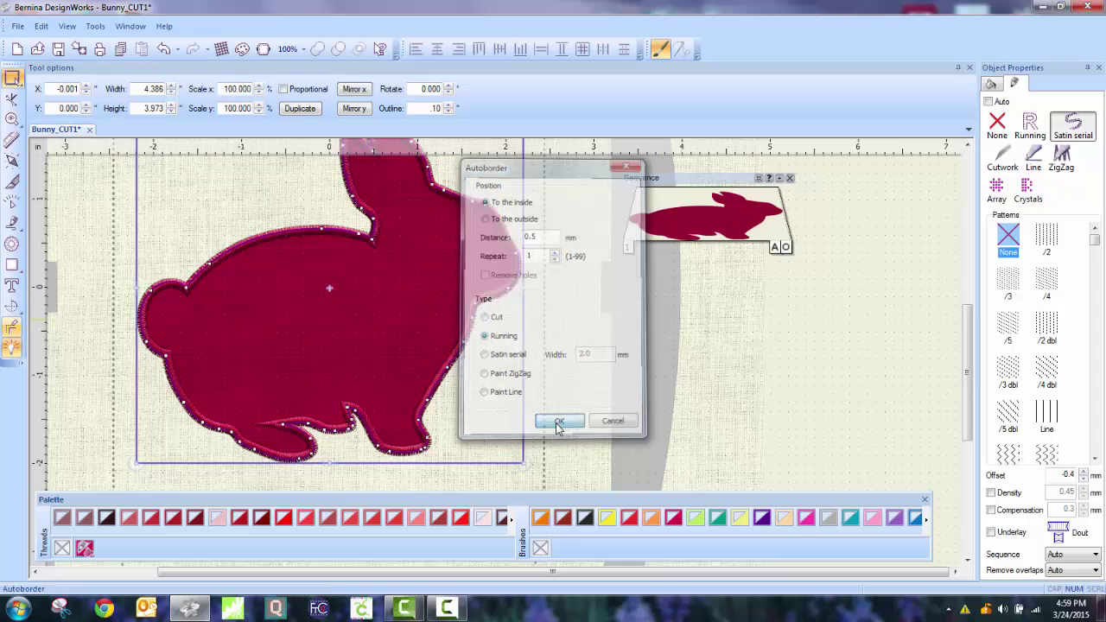
pyautogui.scroll(6, 464, 413)
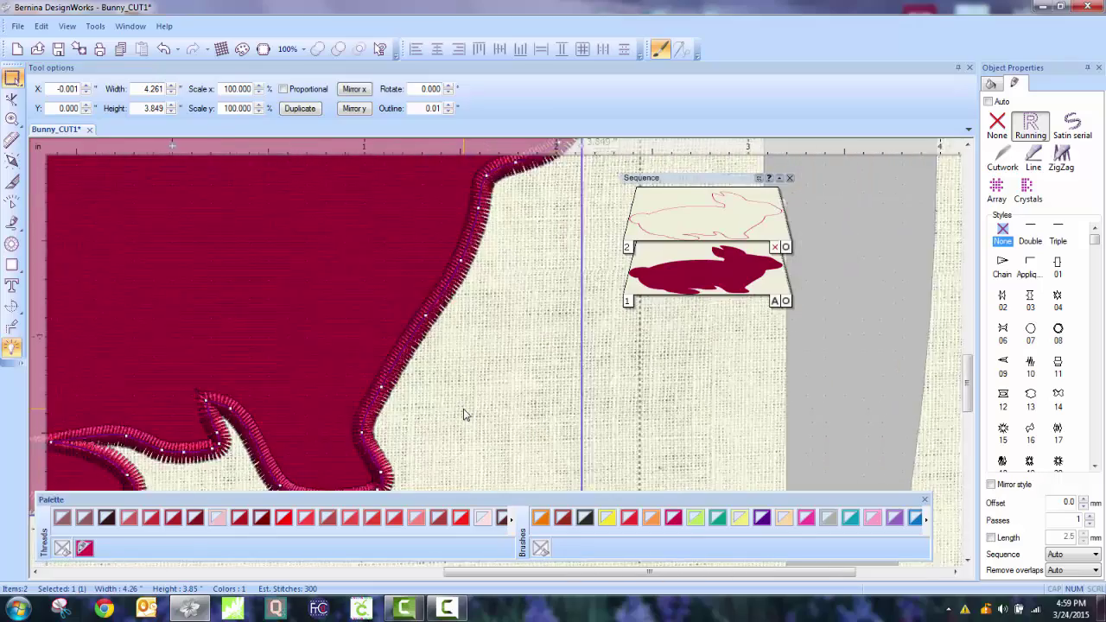
pyautogui.click(422, 382)
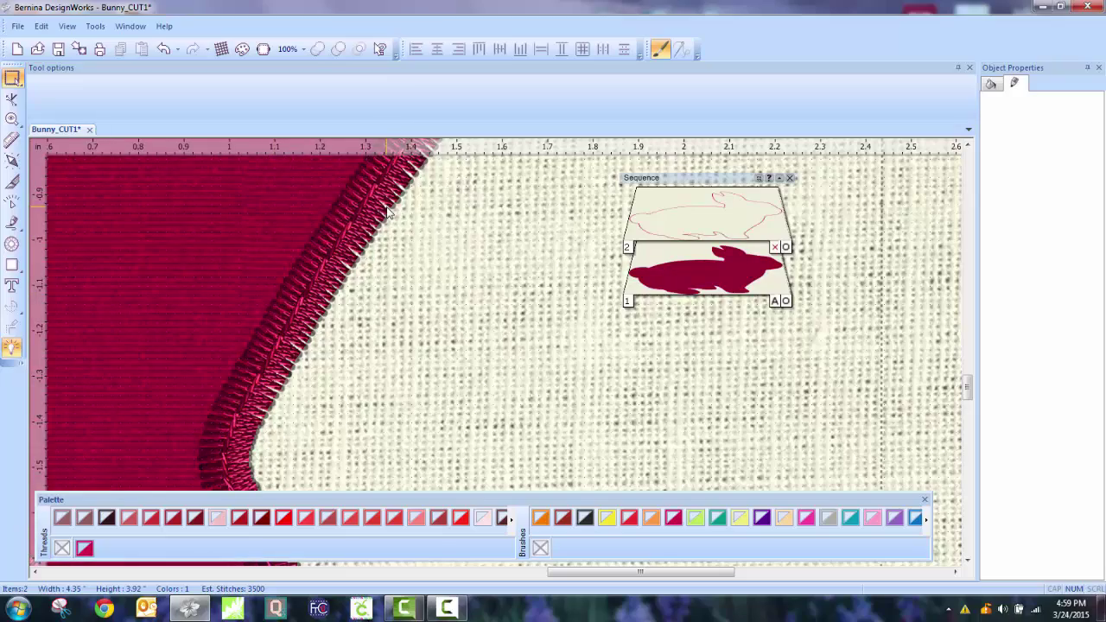
# - Save the applique design as a new DesignWorks file named Bunny_APP1 in the Bunny Lesson folder
pyautogui.scroll(-3, 471, 370)
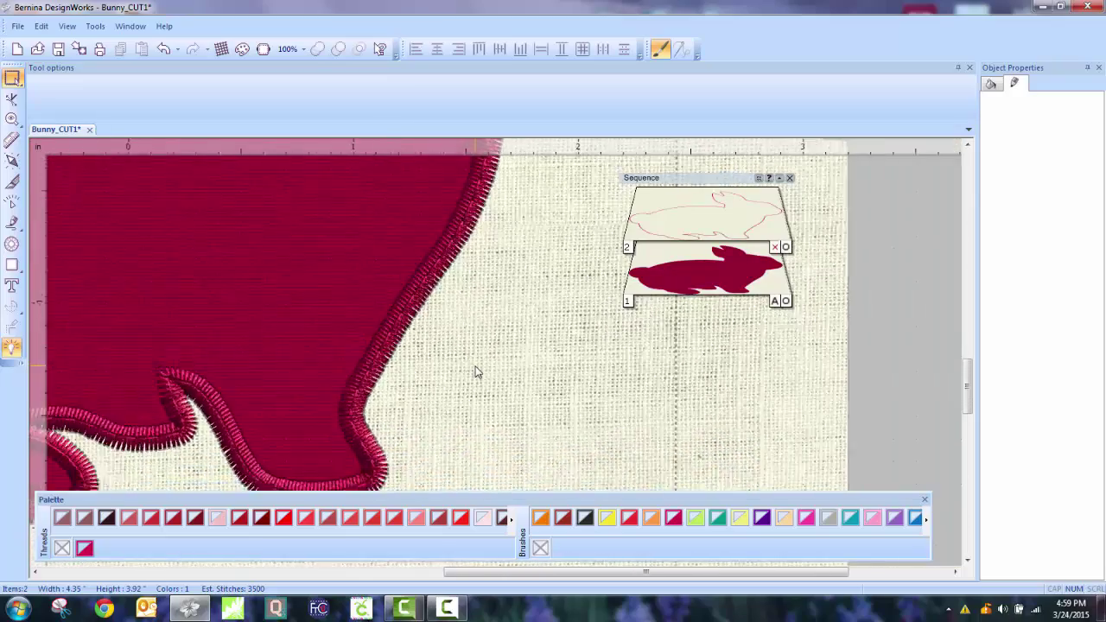
pyautogui.scroll(-3, 474, 372)
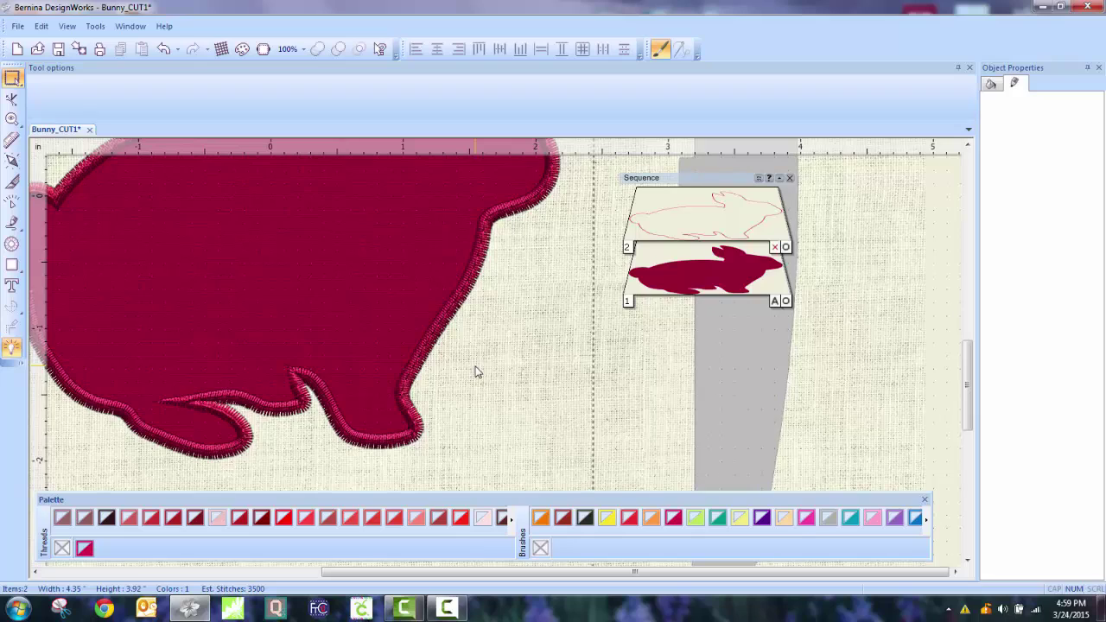
pyautogui.scroll(-3, 476, 372)
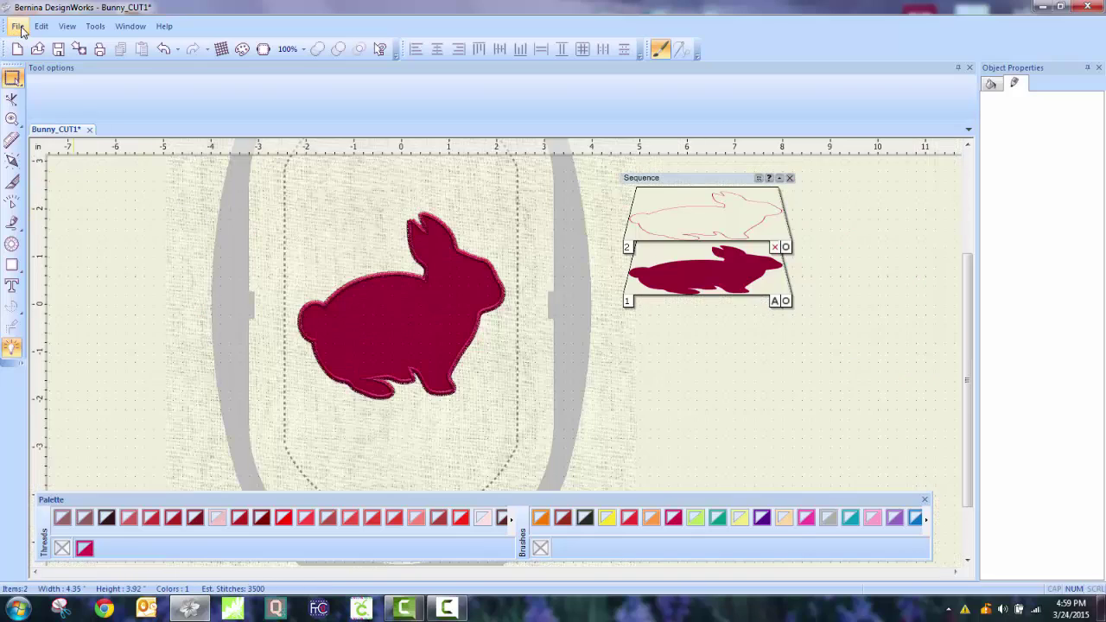
pyautogui.click(19, 28)
pyautogui.click(40, 111)
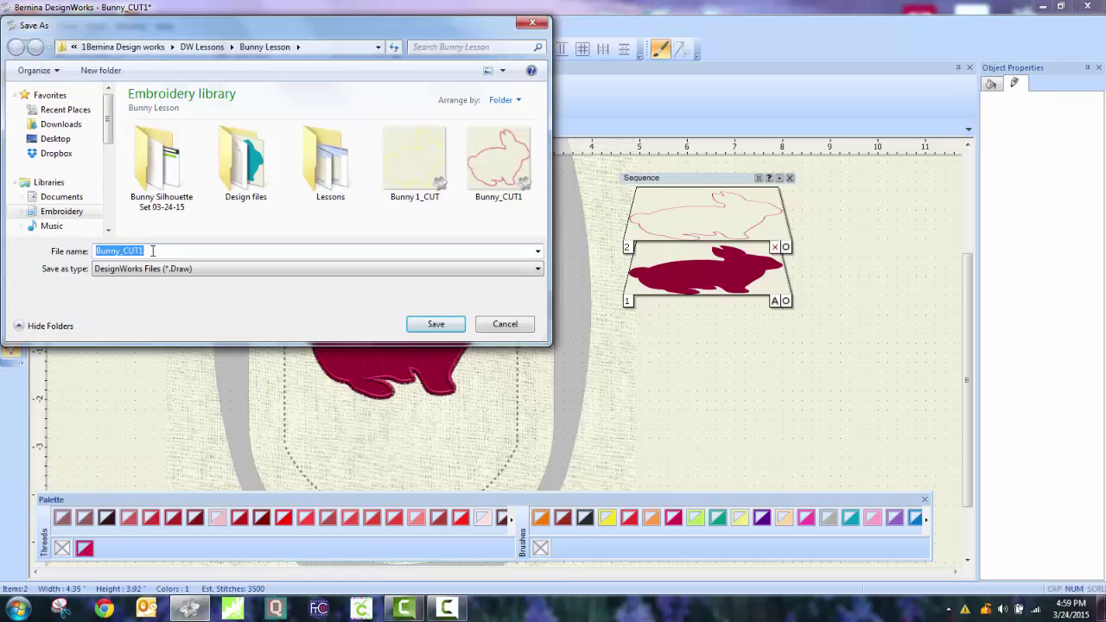
pyautogui.click(152, 251)
pyautogui.press('BackSpace')
pyautogui.press('BackSpace')
pyautogui.press('BackSpace')
pyautogui.press('BackSpace')
pyautogui.write('APP1')
pyautogui.press('Return')
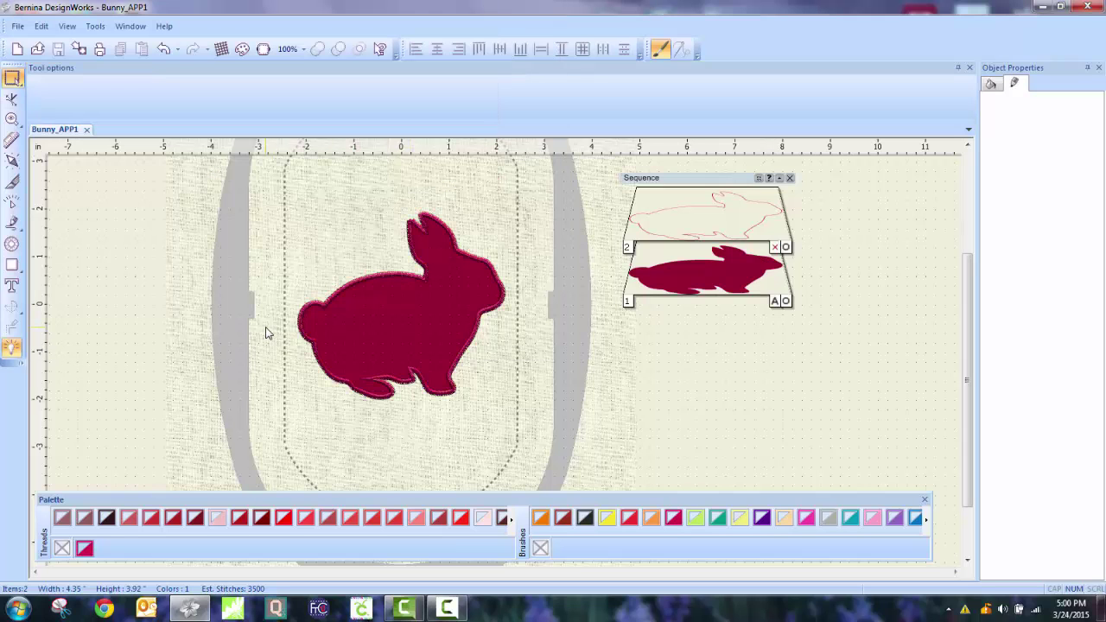
# - Export Bunny_APP1 in Bernina format to the USB stick at G:\
pyautogui.click(20, 27)
pyautogui.moveTo(66, 151)
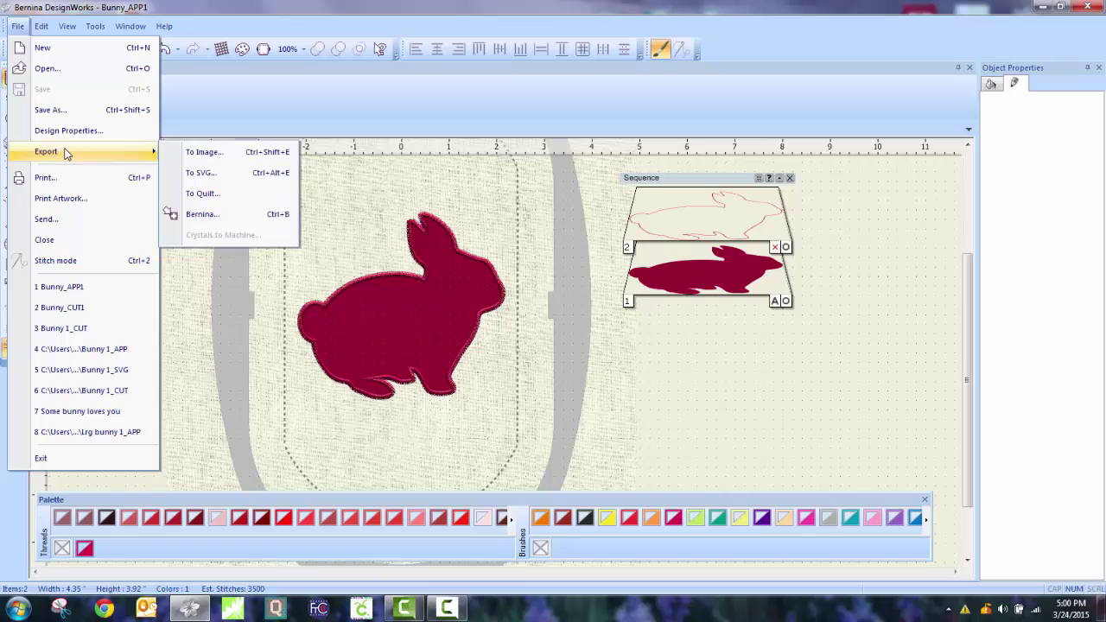
pyautogui.click(211, 216)
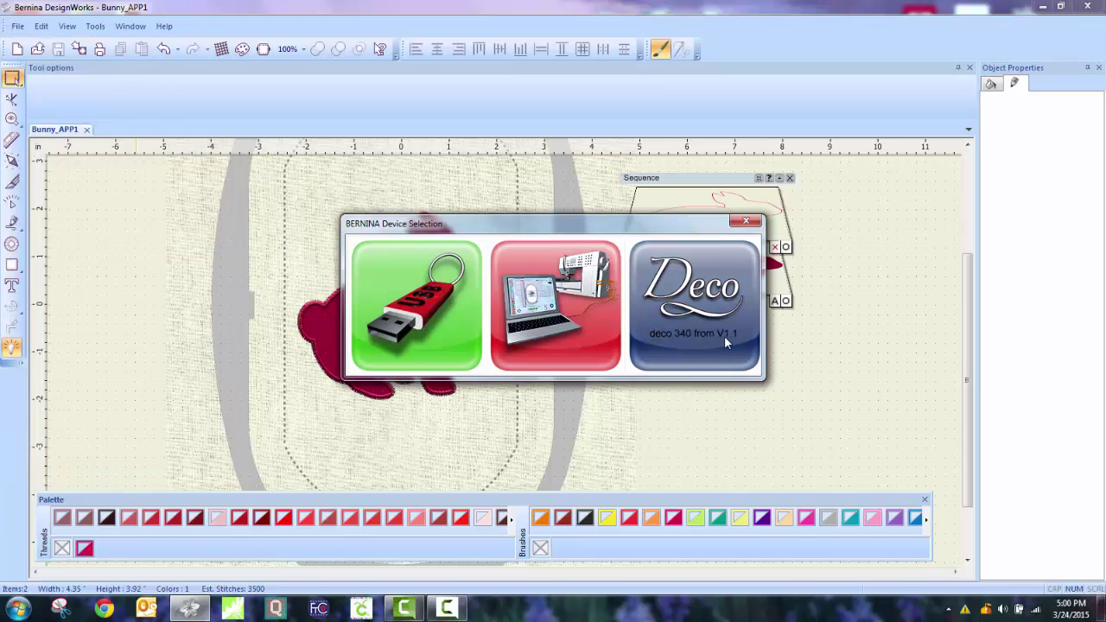
pyautogui.click(429, 321)
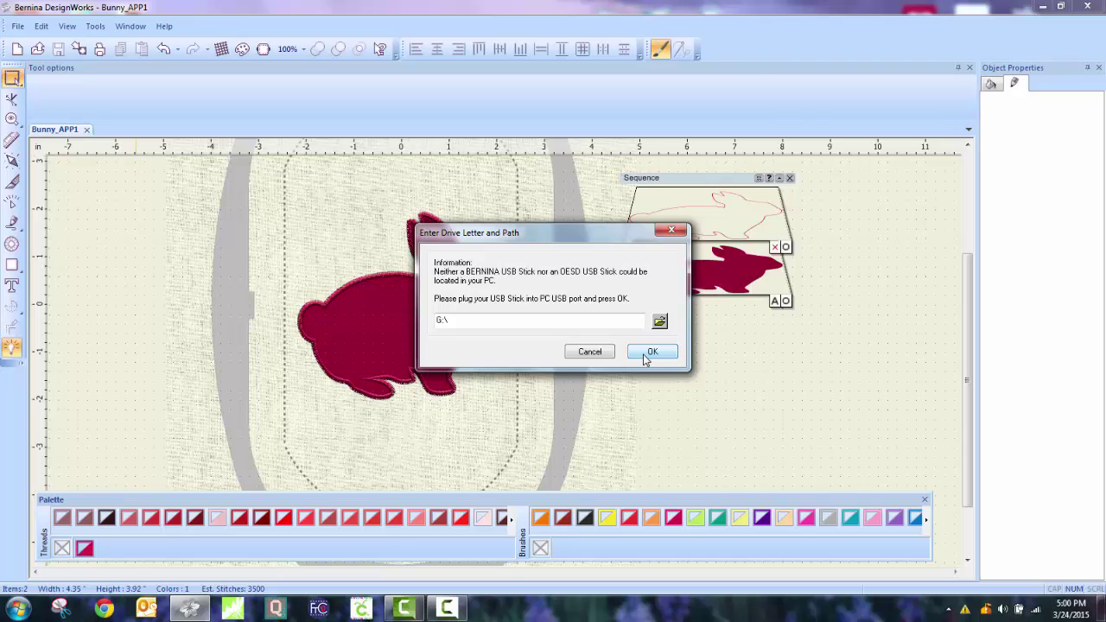
pyautogui.click(645, 355)
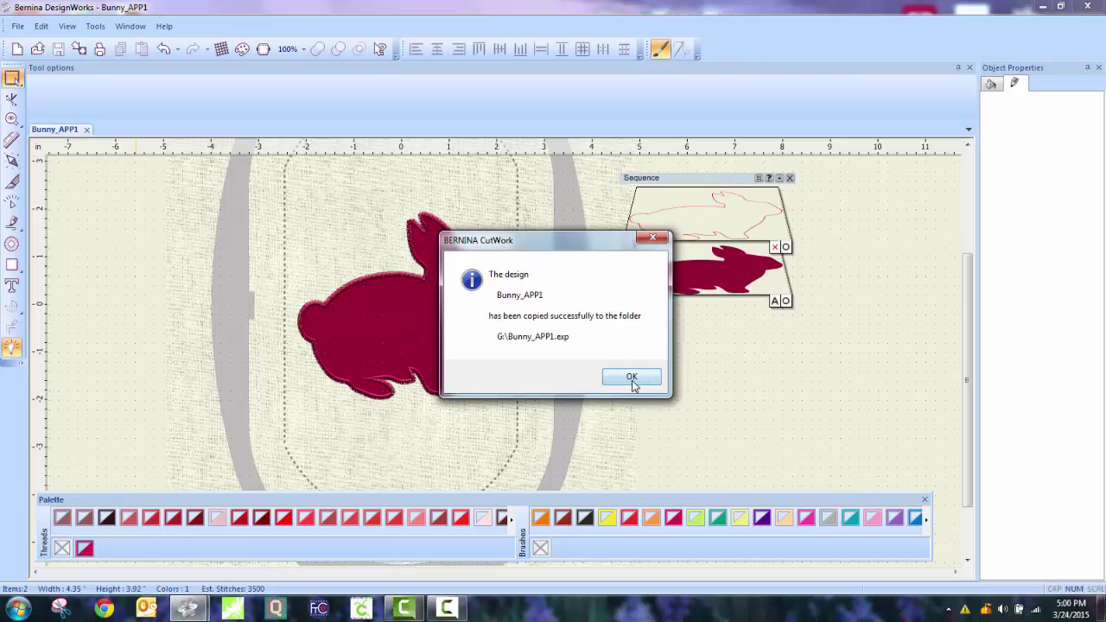
pyautogui.click(631, 378)
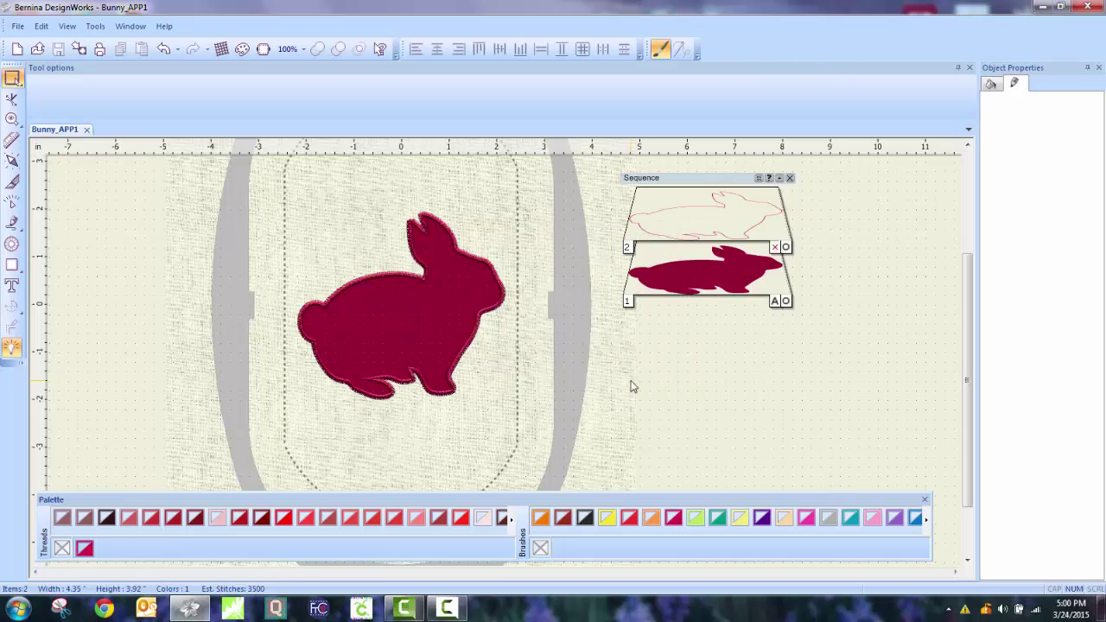
# - Reopen the recent cutwork design Bunny_CUT1 and export it with the Bernina export
pyautogui.click(19, 27)
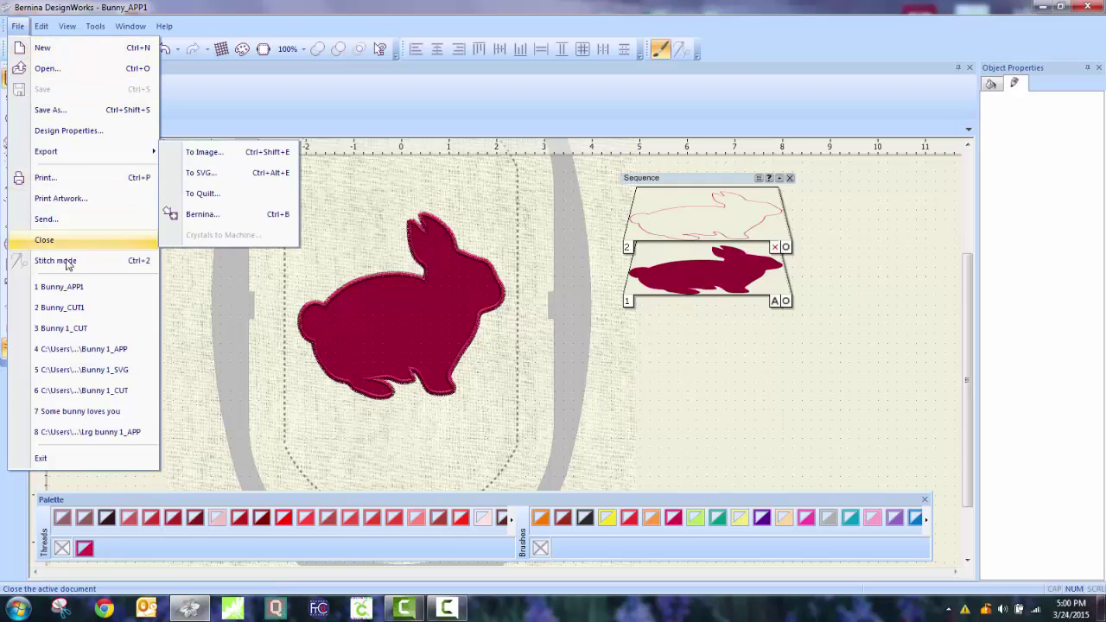
pyautogui.click(86, 311)
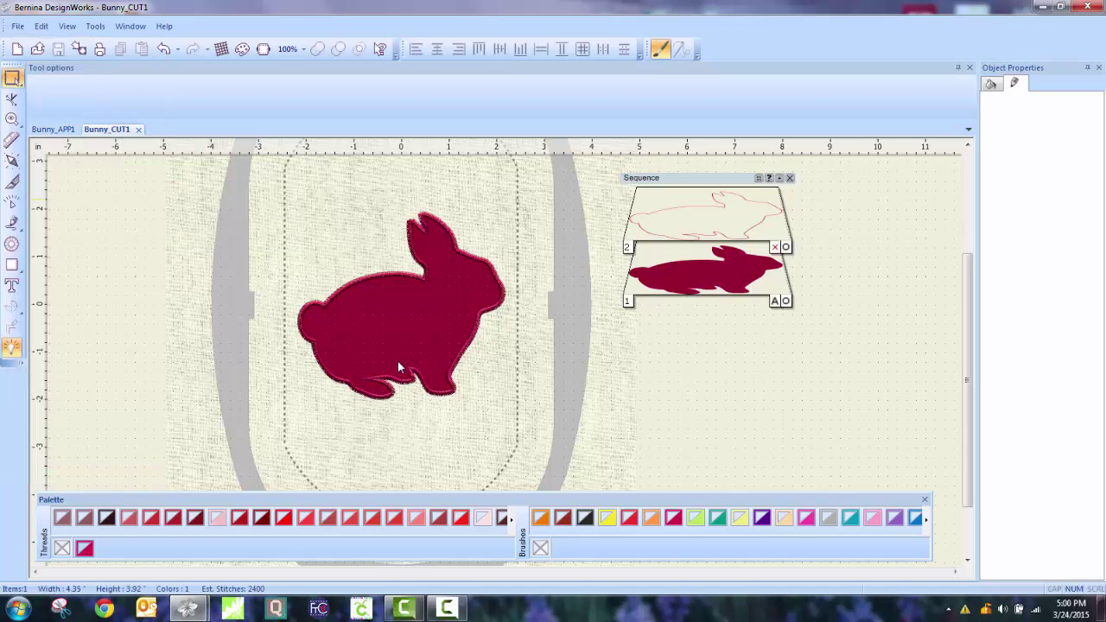
pyautogui.click(18, 26)
pyautogui.moveTo(70, 152)
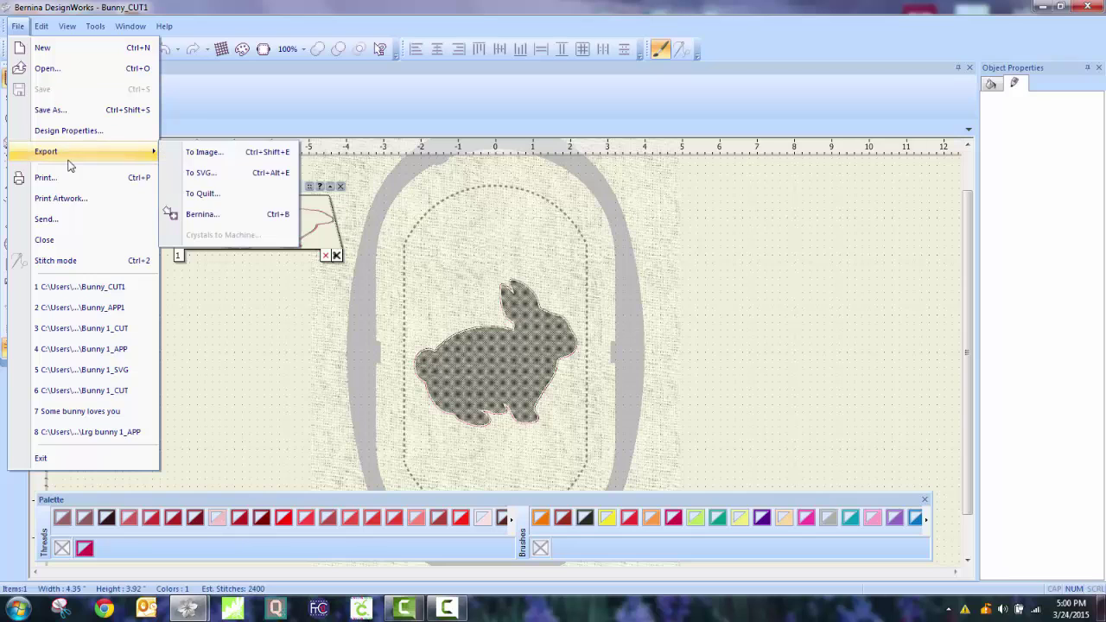
pyautogui.click(207, 214)
pyautogui.click(648, 353)
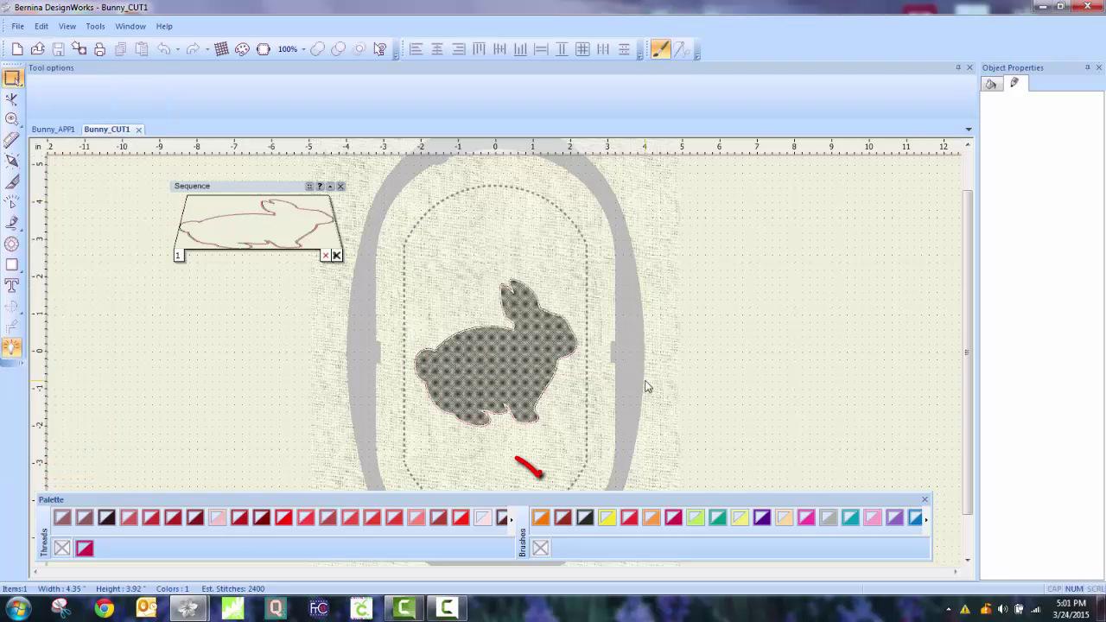